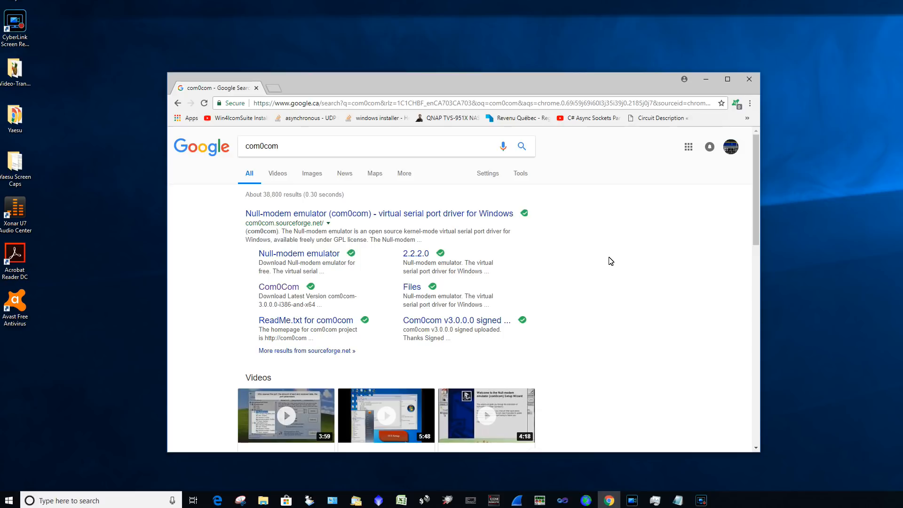
# Download com0com-3.0.0.0-i386-and-x64-signed.zip from the 3.0.0.0 folder of the com0com project on SourceForge
pyautogui.scroll(-2, 597, 276)
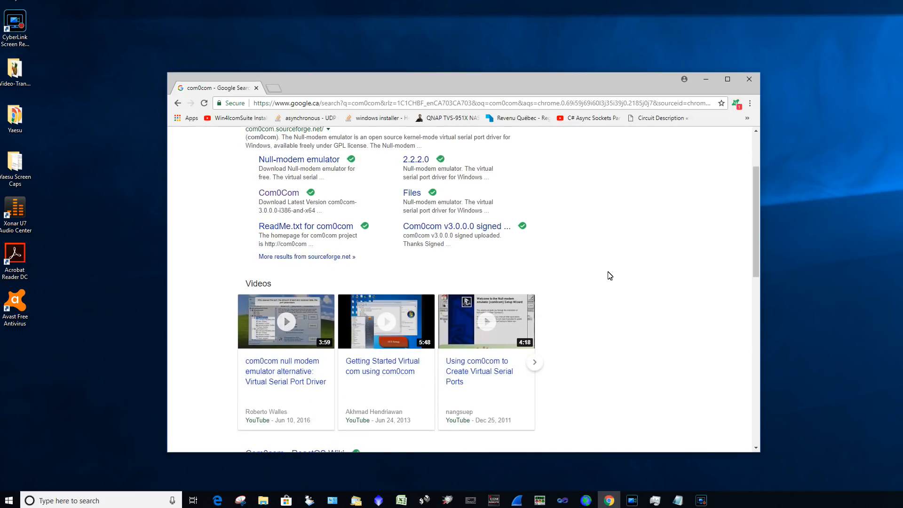
pyautogui.scroll(2, 608, 274)
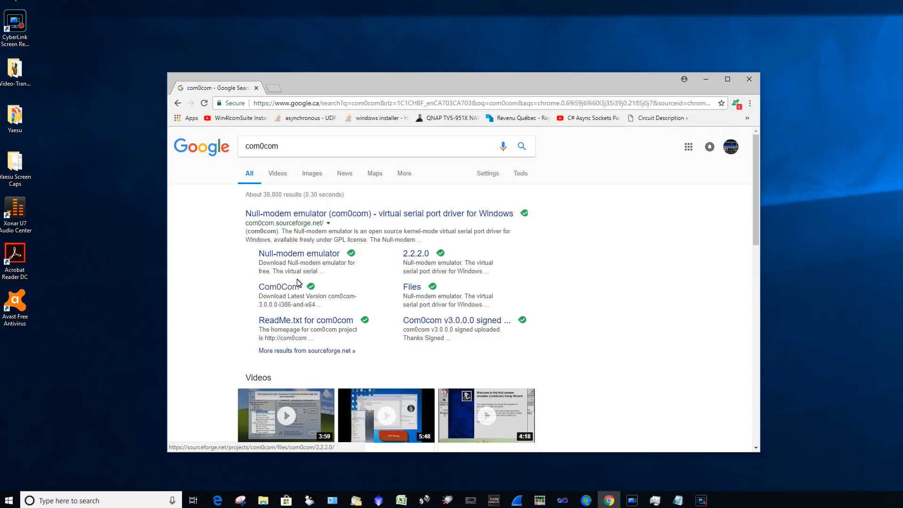
pyautogui.click(274, 290)
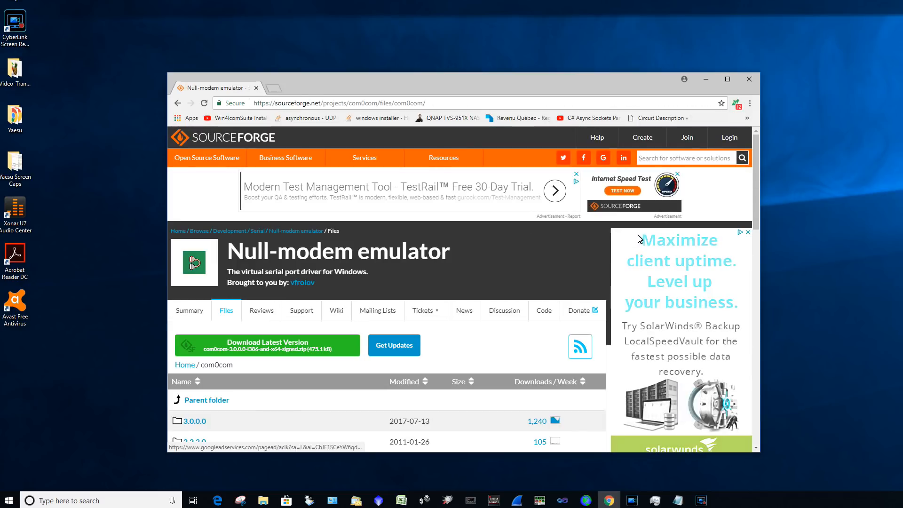
pyautogui.scroll(-2, 569, 269)
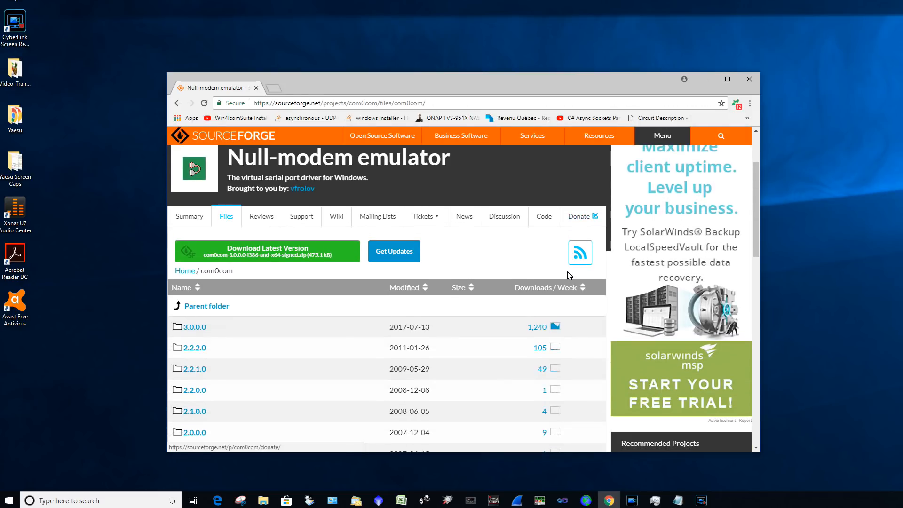
pyautogui.click(195, 327)
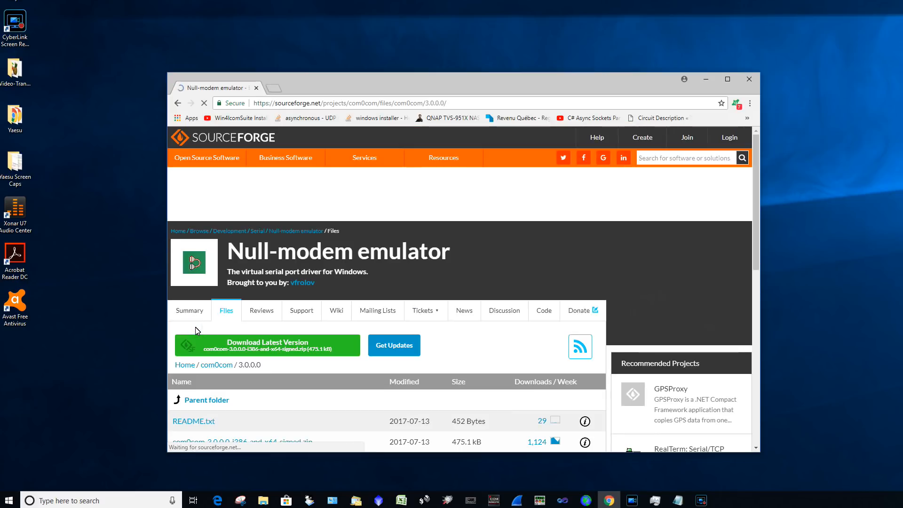
pyautogui.scroll(-3, 337, 243)
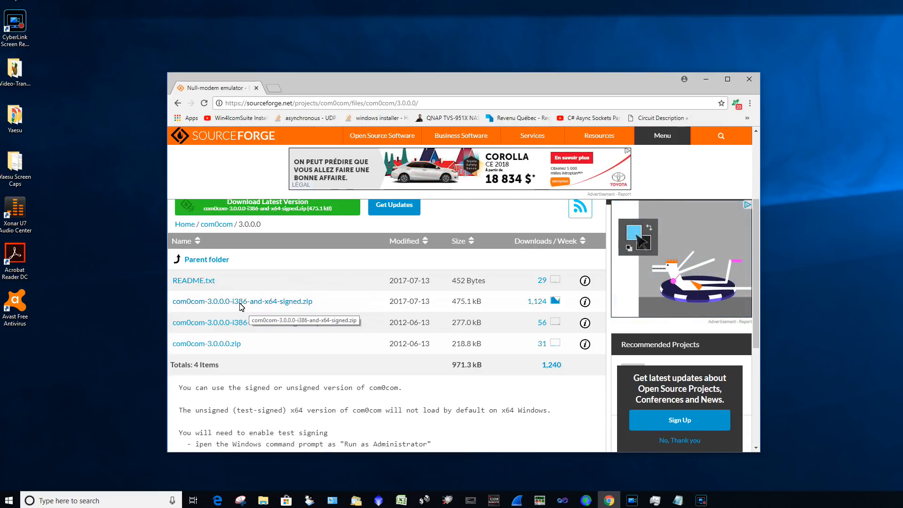
pyautogui.click(287, 302)
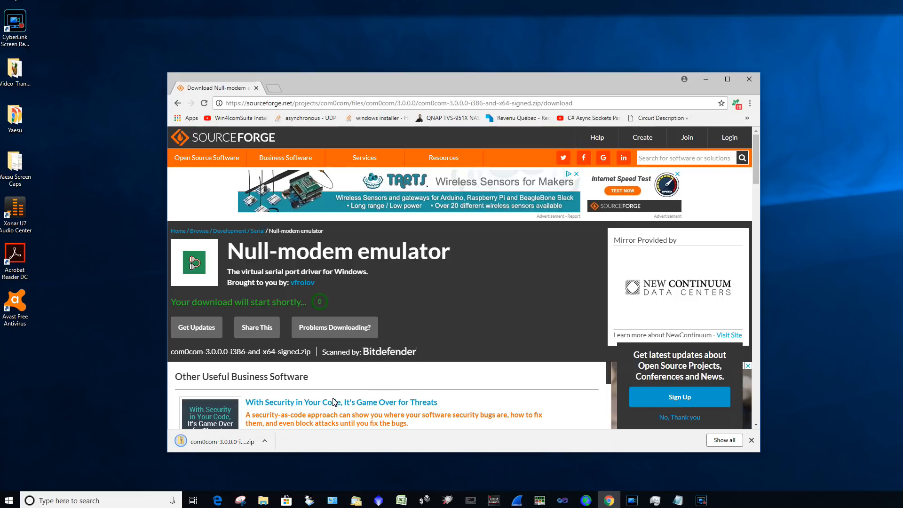
# Extract the downloaded com0com archive to its default folder, and close the archive window and the browser
pyautogui.click(246, 444)
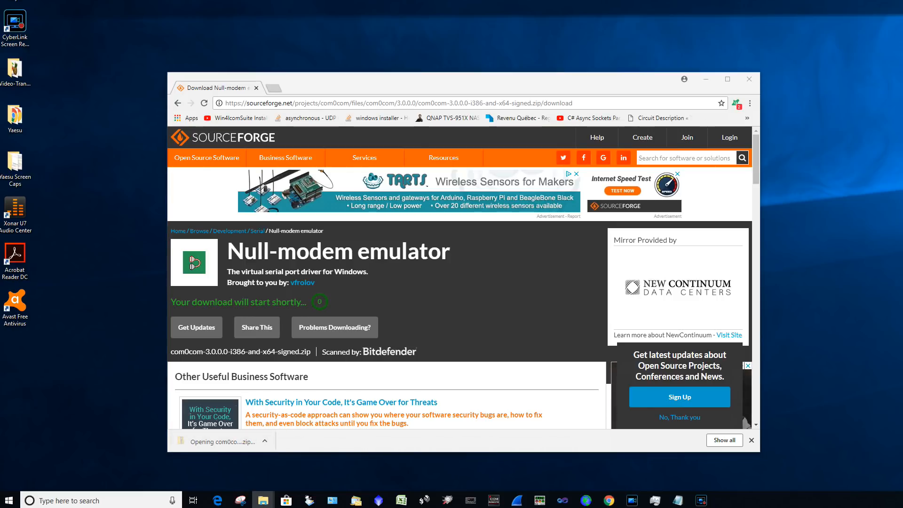
pyautogui.moveTo(638, 10); pyautogui.dragTo(538, 47)
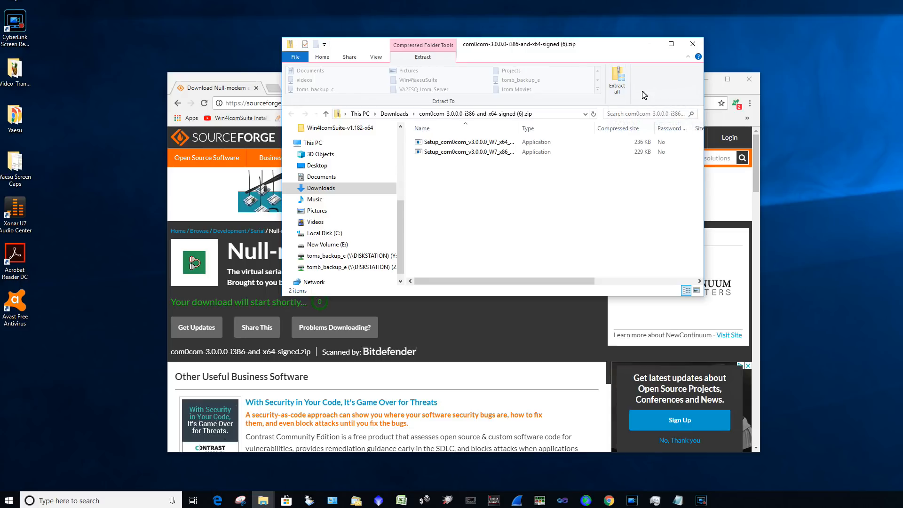
pyautogui.click(617, 90)
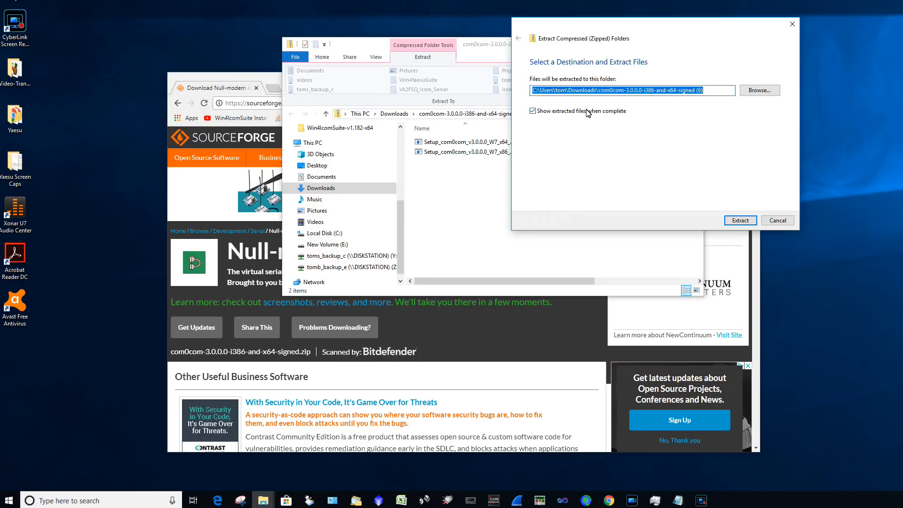
pyautogui.click(745, 223)
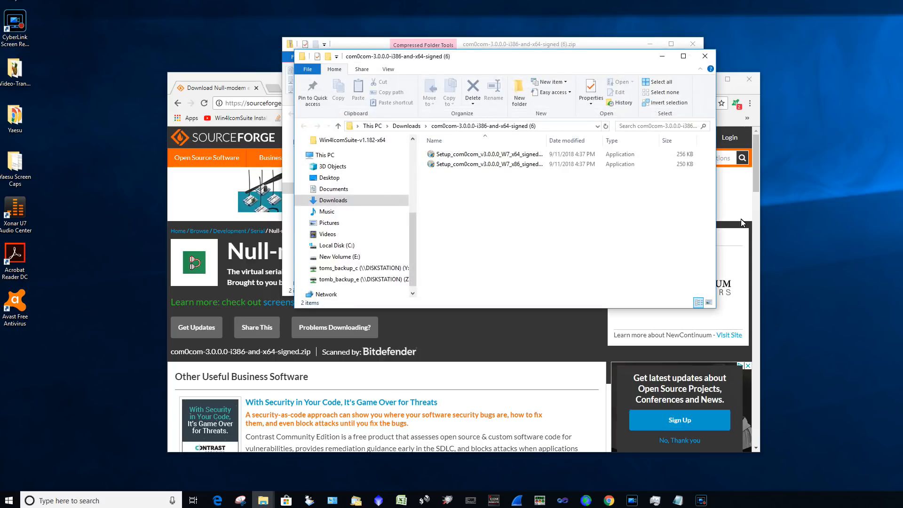
pyautogui.click(693, 44)
pyautogui.click(751, 79)
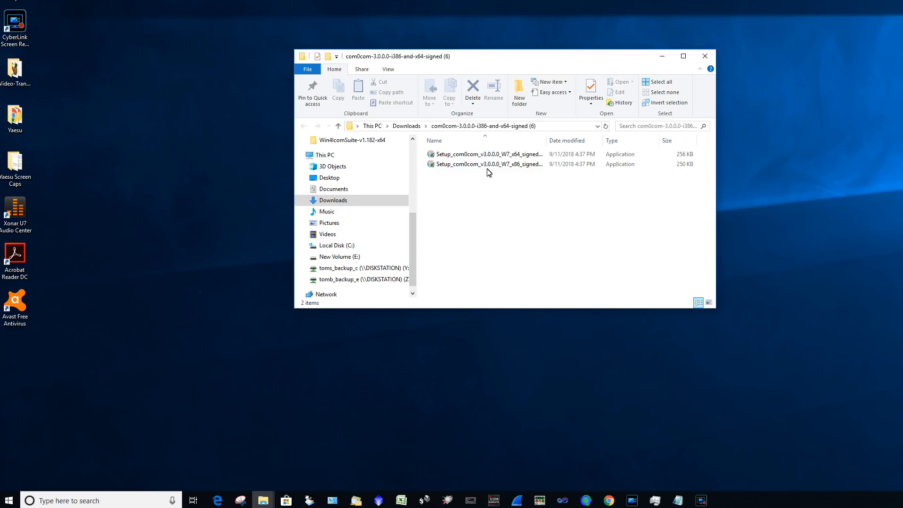
# Run the extracted x64 com0com v3.0.0.0 setup file as administrator
pyautogui.doubleClick(493, 156)
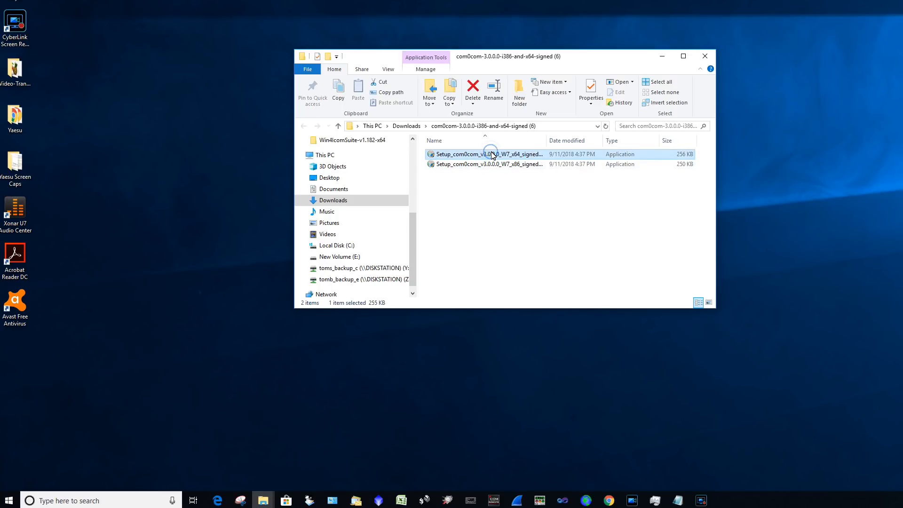
pyautogui.rightClick(492, 155)
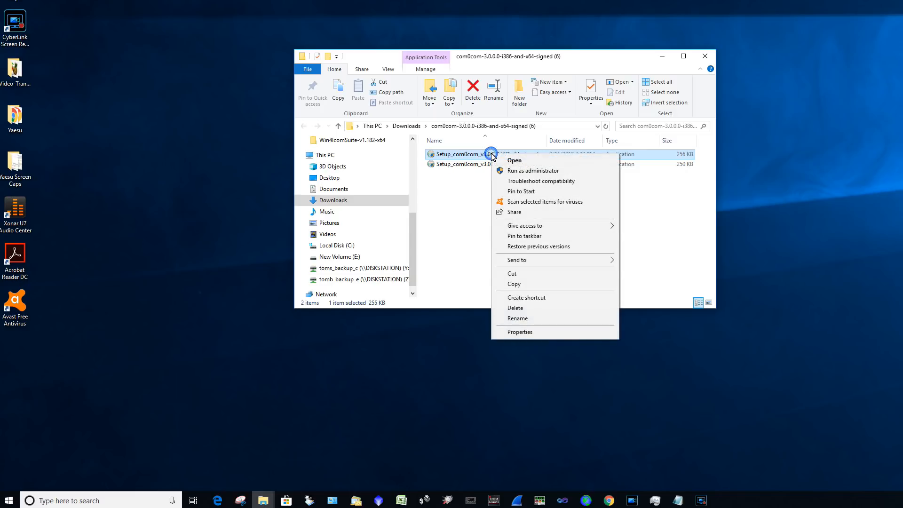
pyautogui.click(514, 175)
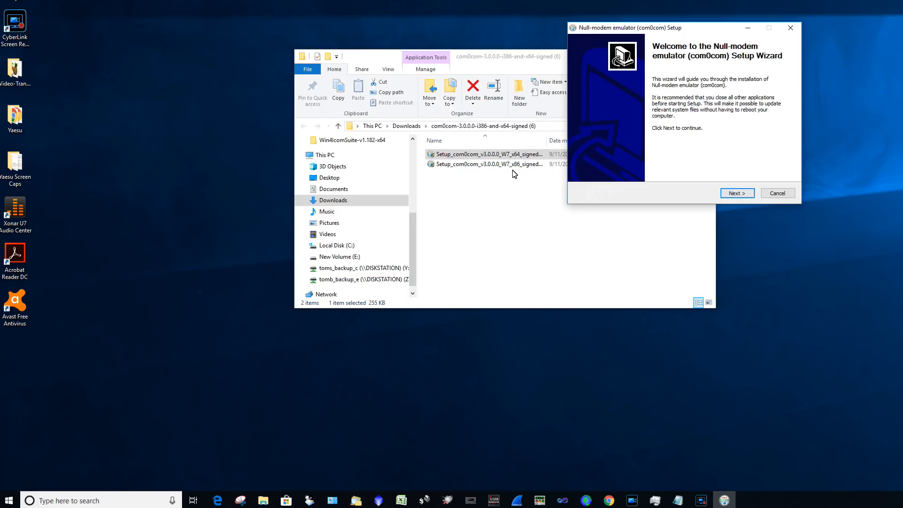
# Install com0com with the default components and destination folder, finish the wizard, and close the extracted files window
pyautogui.press('Return')
pyautogui.press('Return')
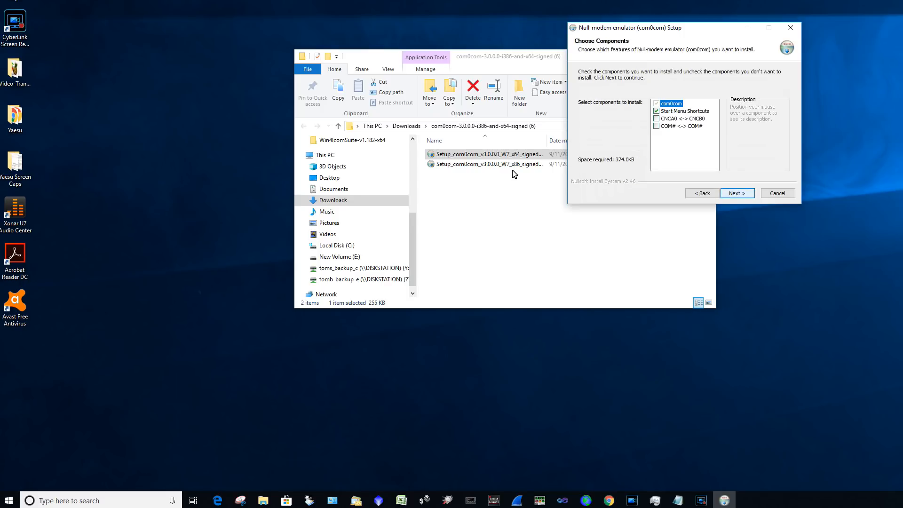
pyautogui.press('Return')
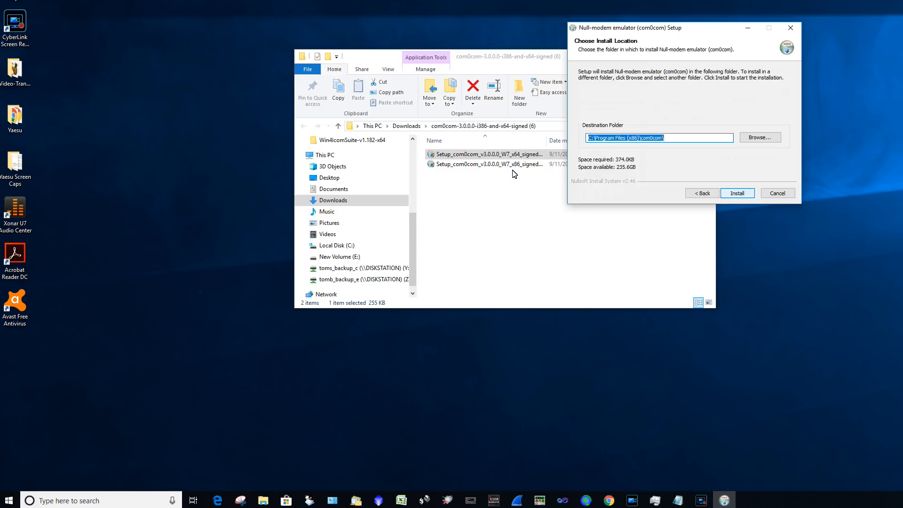
pyautogui.press('Return')
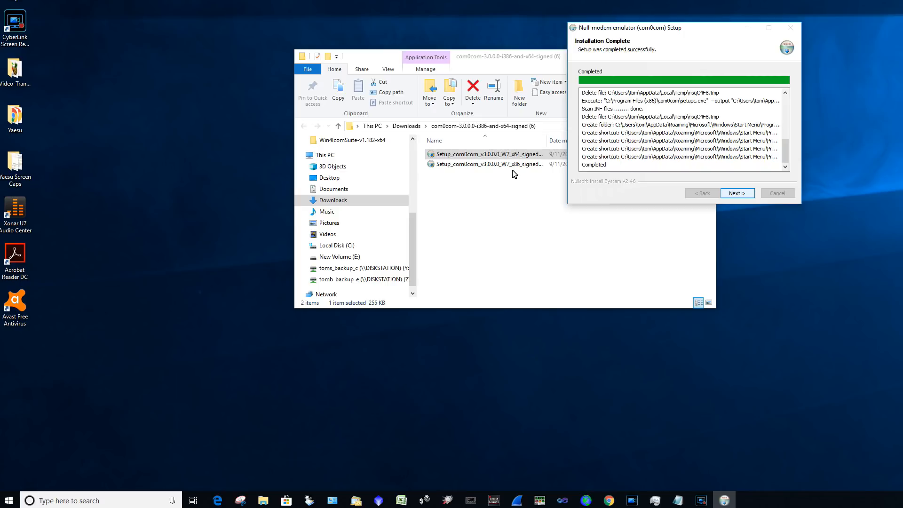
pyautogui.press('Return')
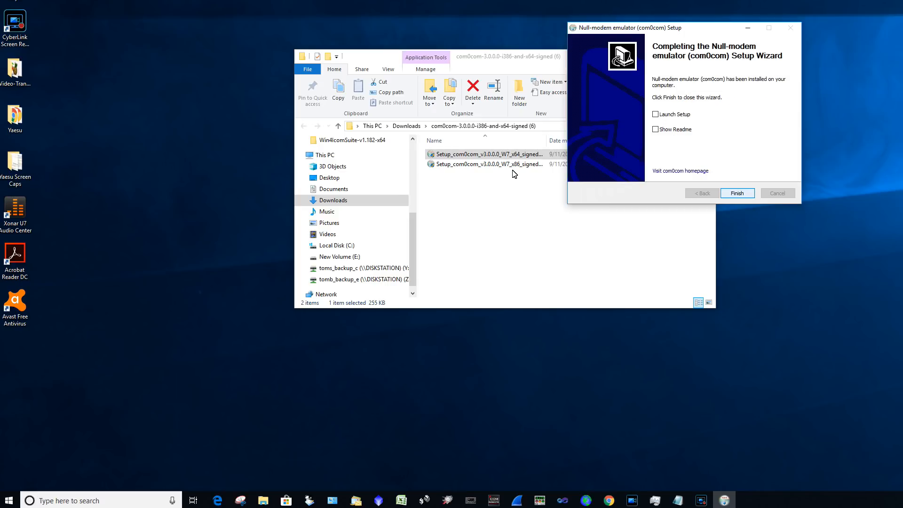
pyautogui.press('Return')
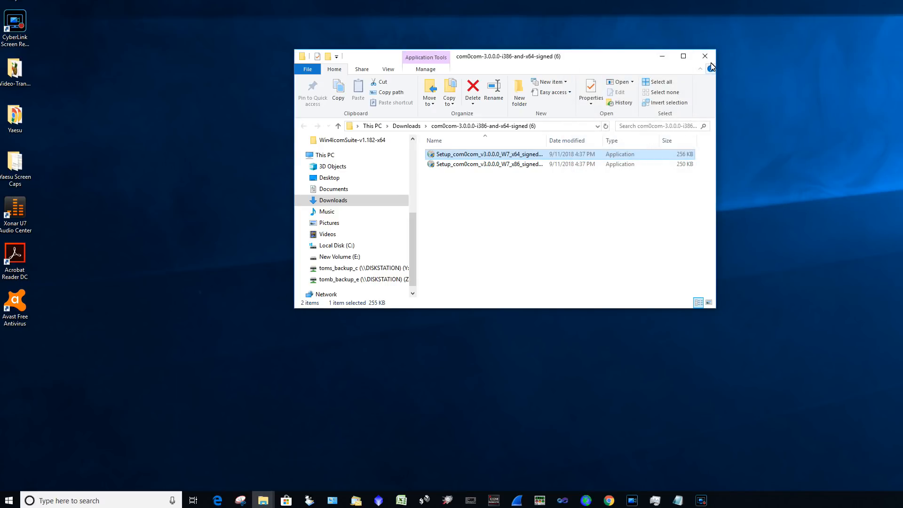
pyautogui.click(705, 56)
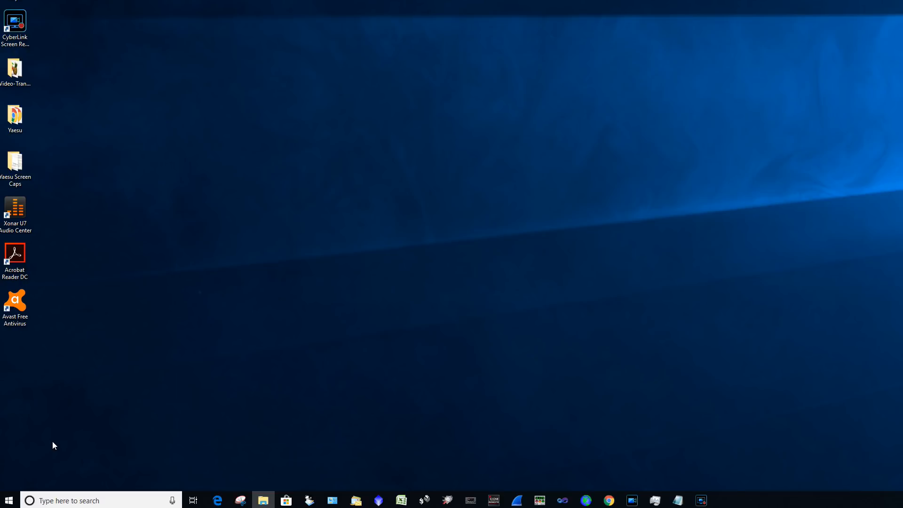
# Launch the Setup utility from the installed com0com program group
pyautogui.click(13, 504)
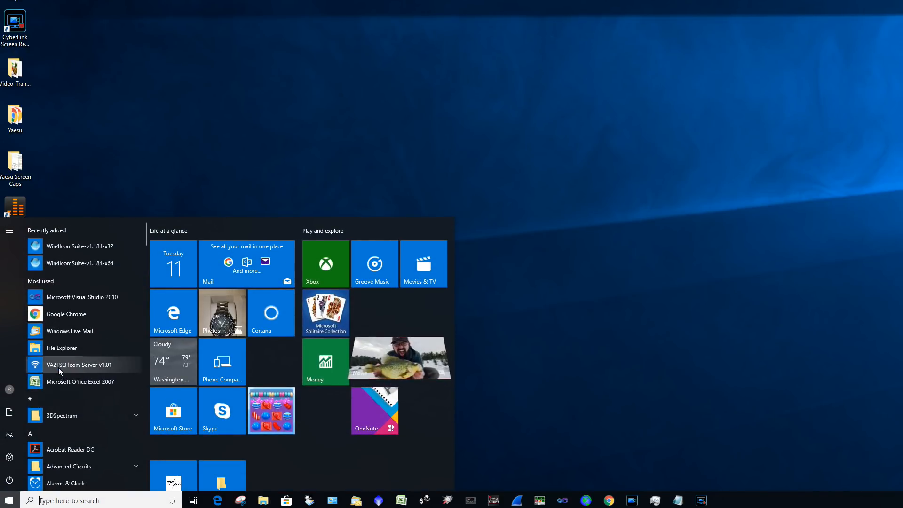
pyautogui.scroll(-3, 57, 376)
pyautogui.scroll(-3, 57, 386)
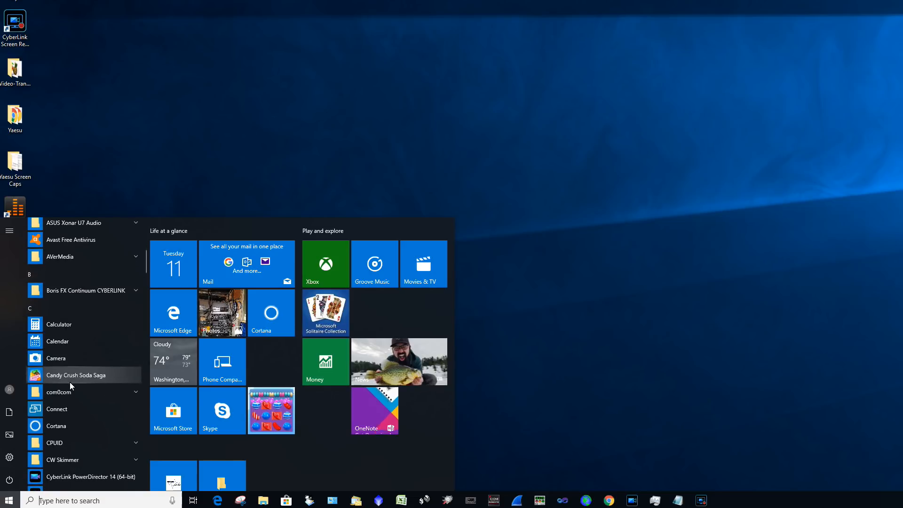
pyautogui.click(71, 394)
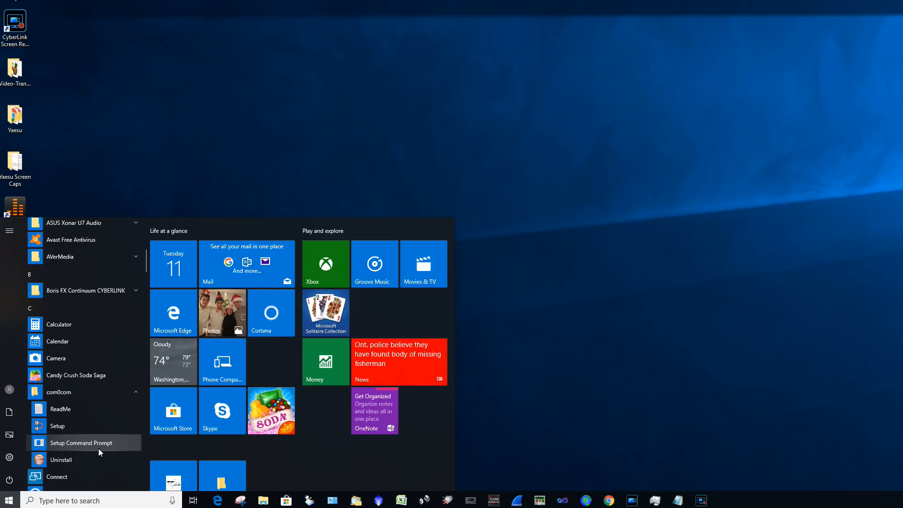
pyautogui.click(63, 426)
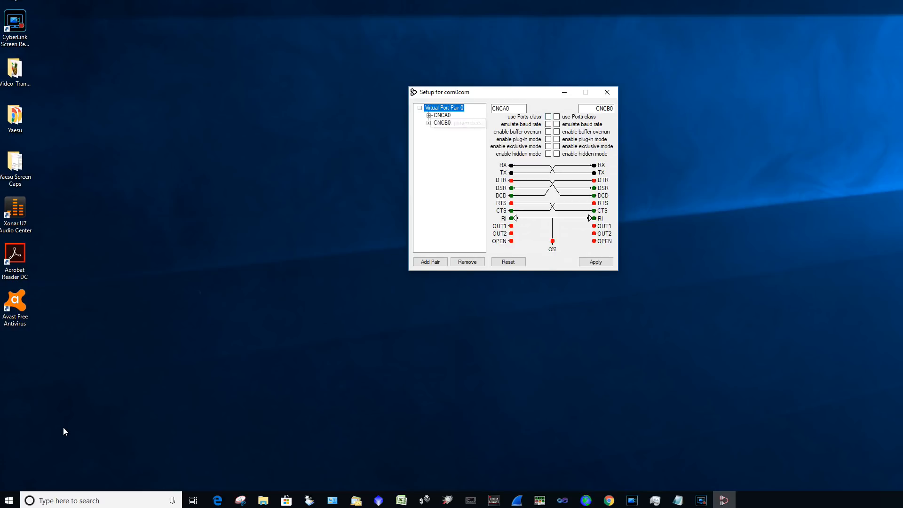
# Name the ports of Virtual Port Pair 0 COM19 and COM20, and apply the change
pyautogui.press('Tab')
pyautogui.hotkey('ctrl', 'a')
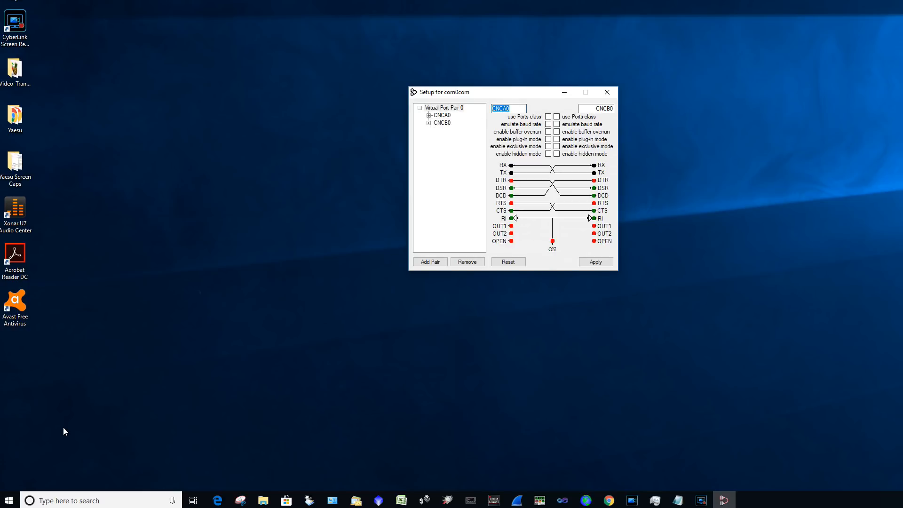
pyautogui.write('COM19')
pyautogui.press('Tab')
pyautogui.write('COM20')
pyautogui.hotkey('ctrl', 'a')
pyautogui.write('COM14')
pyautogui.hotkey('shift', 'Home')
pyautogui.write('COM20')
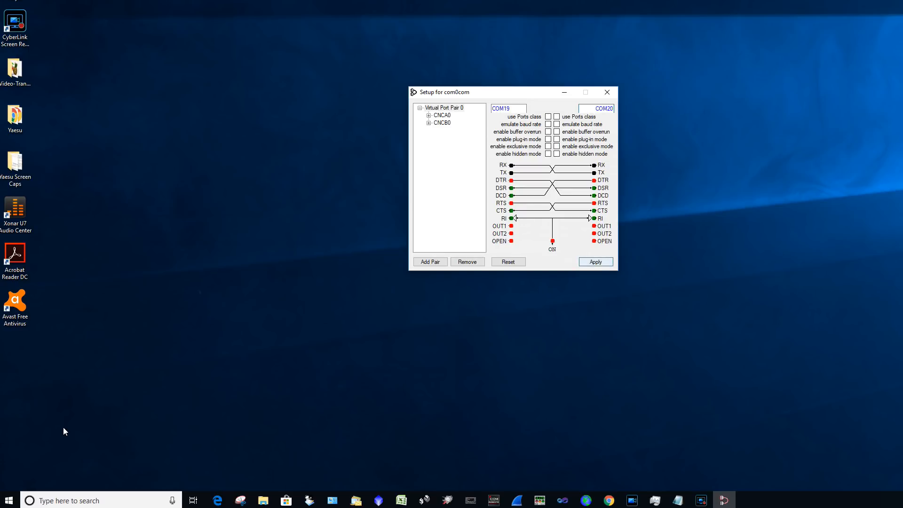
pyautogui.press('Return')
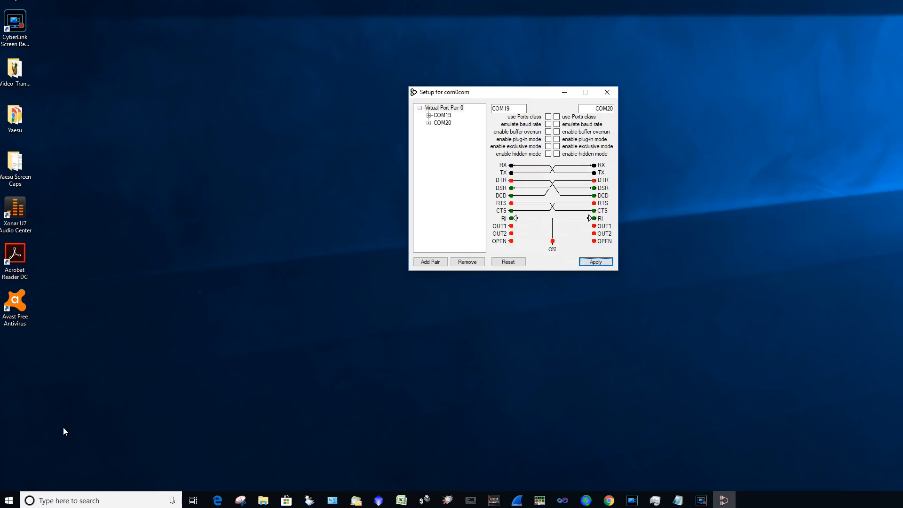
# Add a second virtual port pair, name its ports COM21 and COM22, and apply the change
pyautogui.press('Tab')
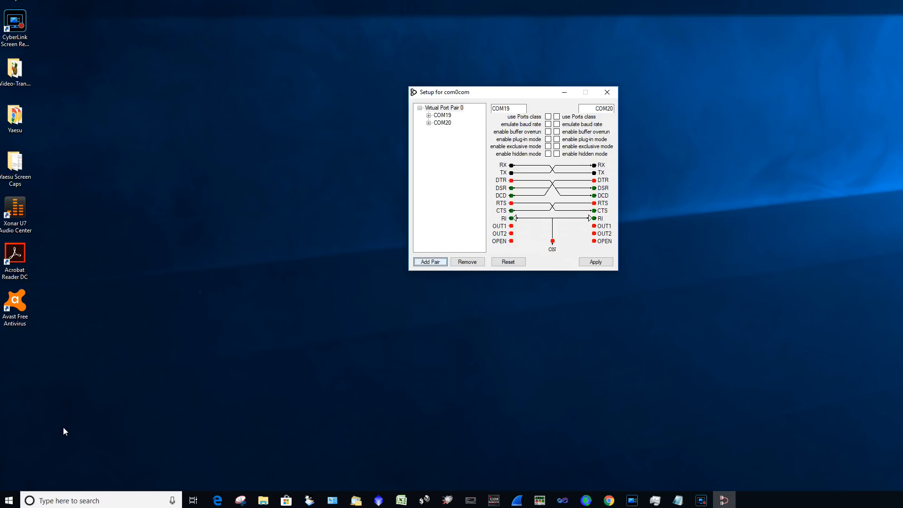
pyautogui.press('Return')
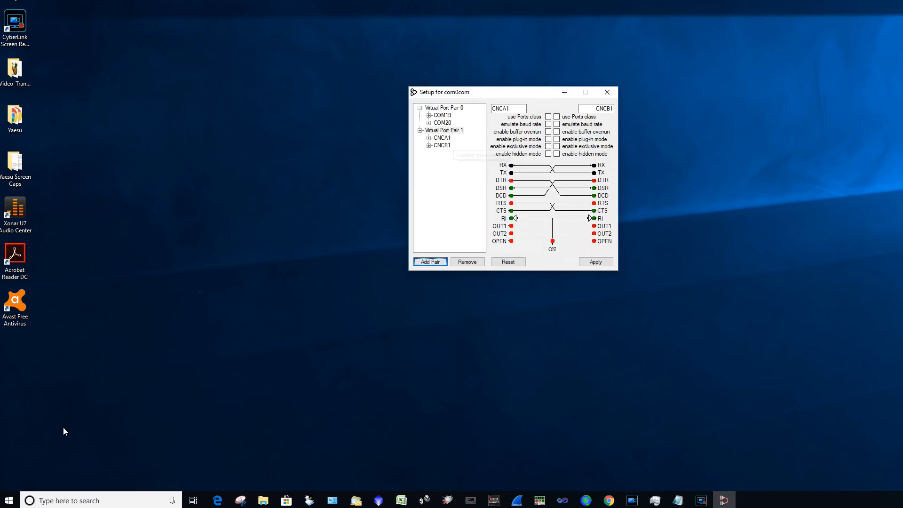
pyautogui.click(516, 108)
pyautogui.moveTo(516, 108); pyautogui.dragTo(490, 108)
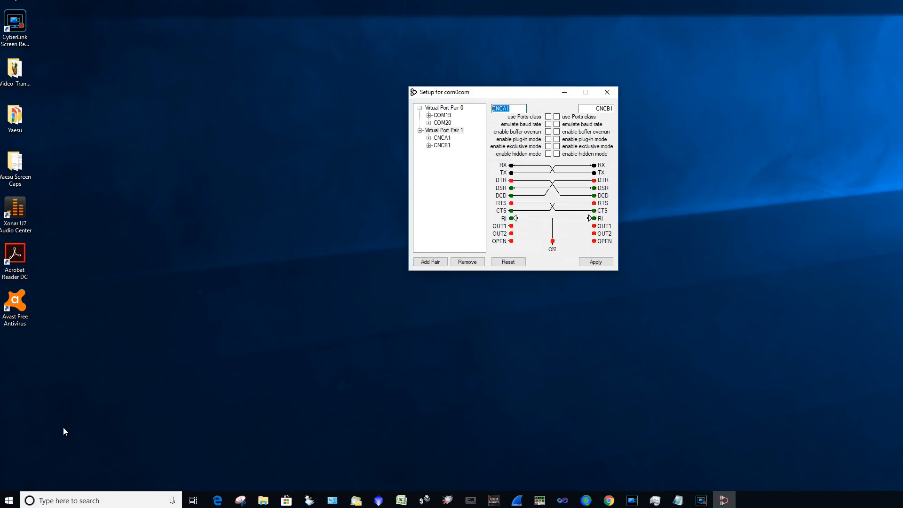
pyautogui.write('COM21')
pyautogui.press('Tab')
pyautogui.write('COM22')
pyautogui.press('Tab')
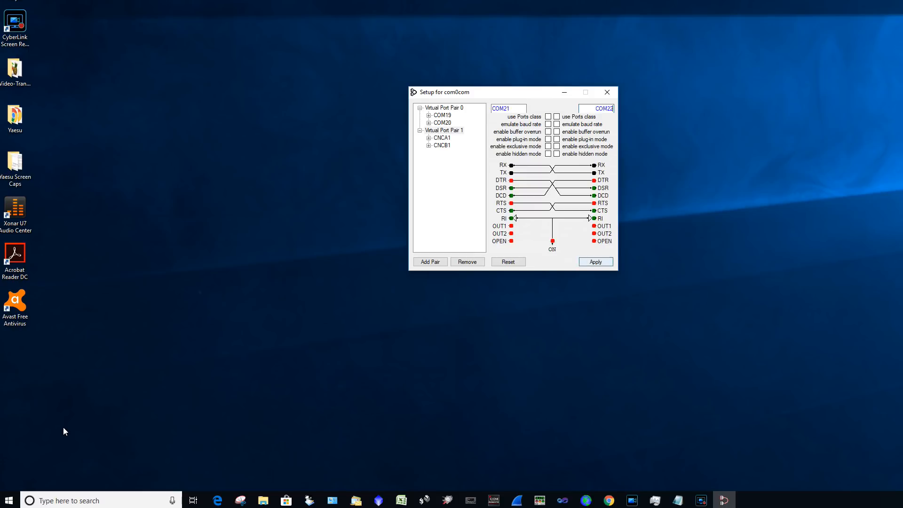
pyautogui.press('Return')
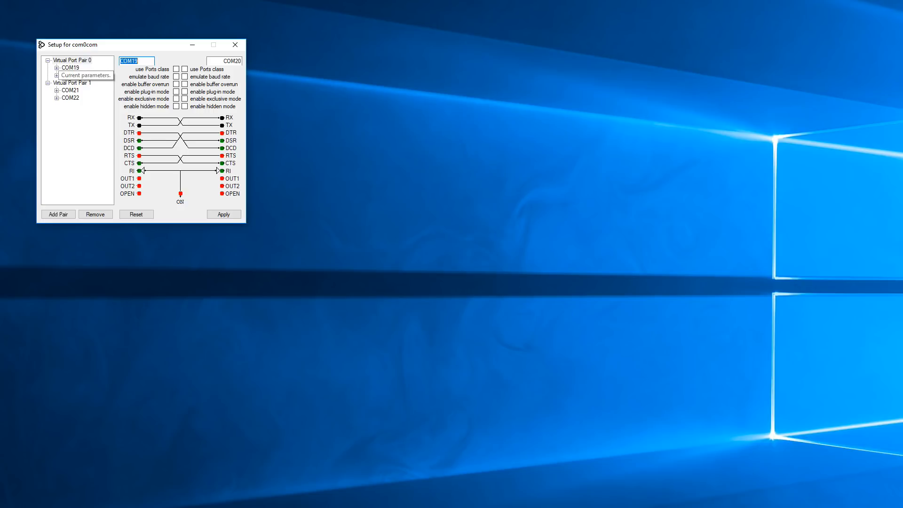
pyautogui.click(62, 60)
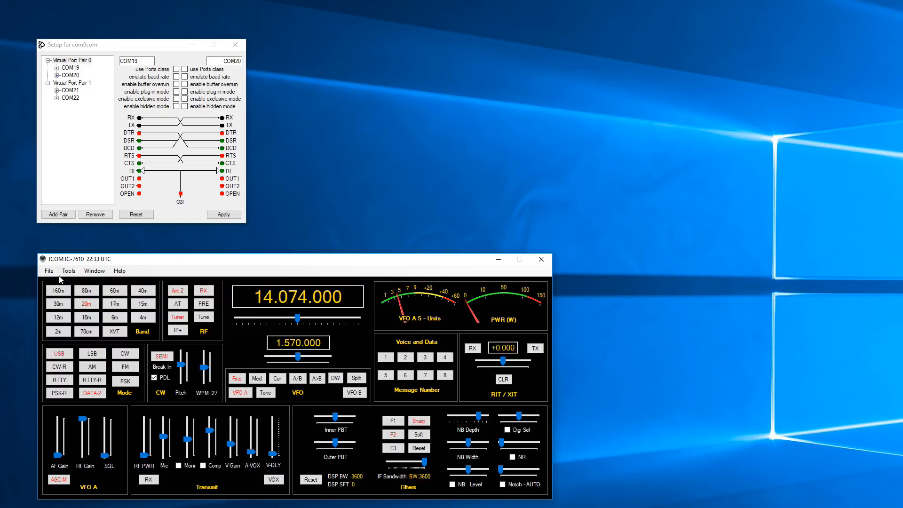
# In the Win4IcomSuite third-party software settings, assign COM21 to Aux/CAT Port 1, connect it, and save the settings
pyautogui.click(68, 271)
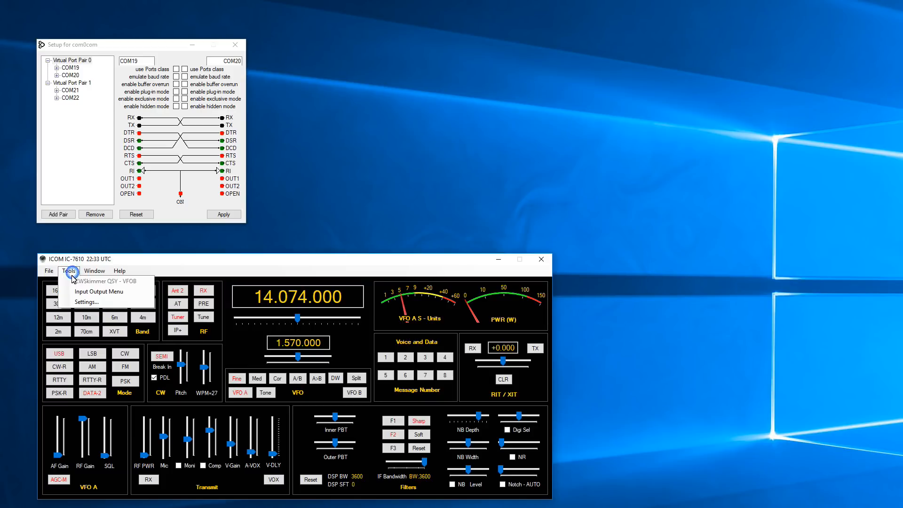
pyautogui.click(87, 302)
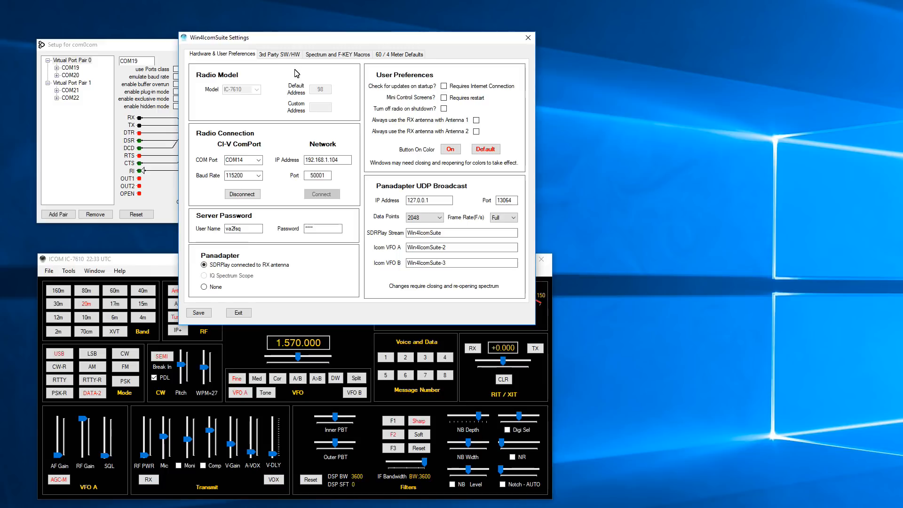
pyautogui.click(267, 58)
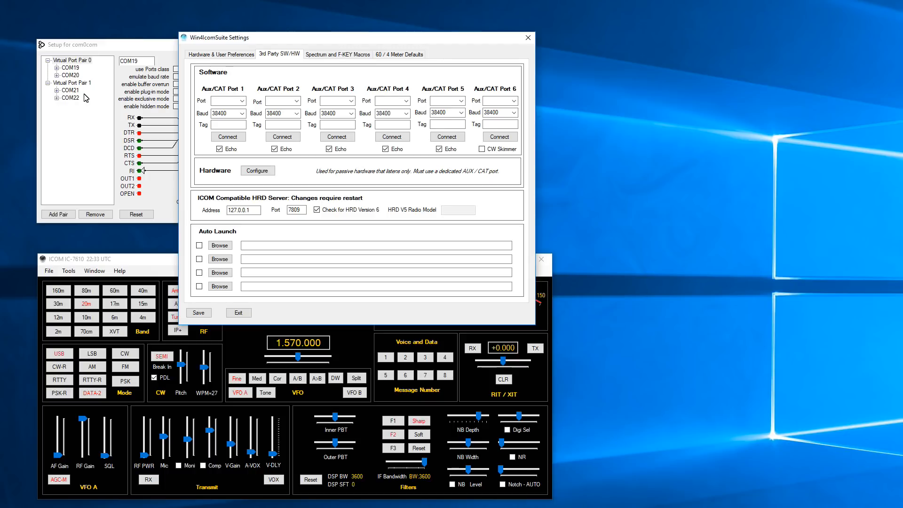
pyautogui.click(218, 102)
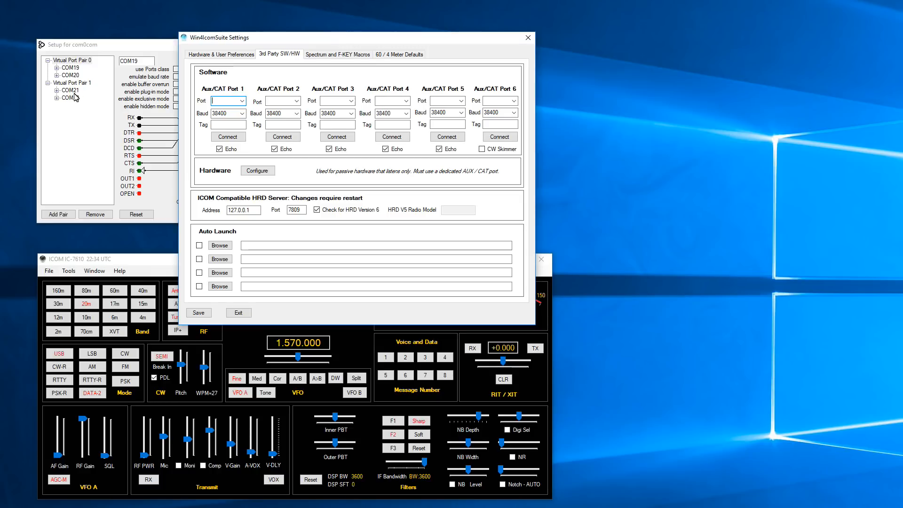
pyautogui.click(241, 101)
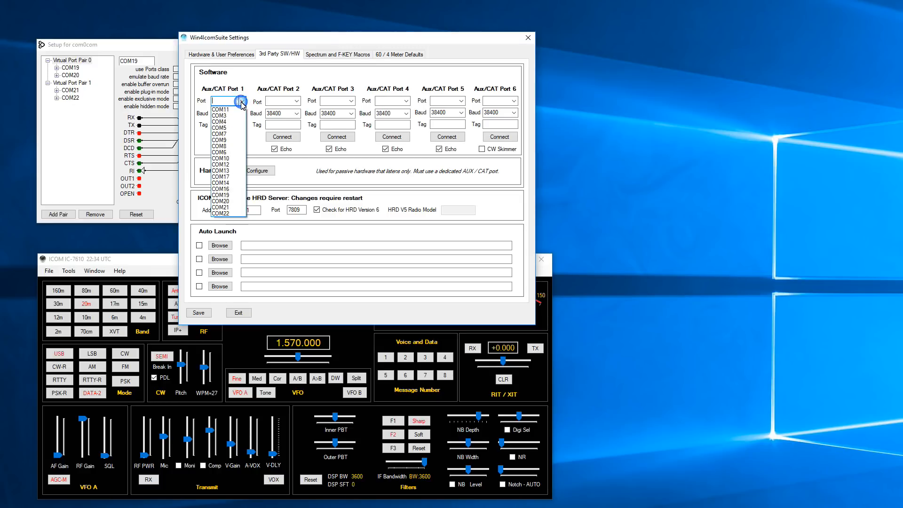
pyautogui.click(232, 208)
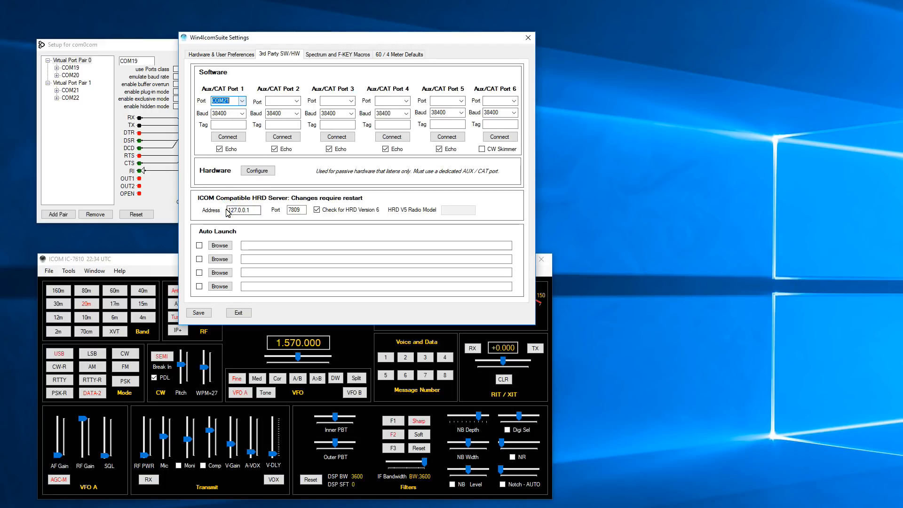
pyautogui.click(227, 138)
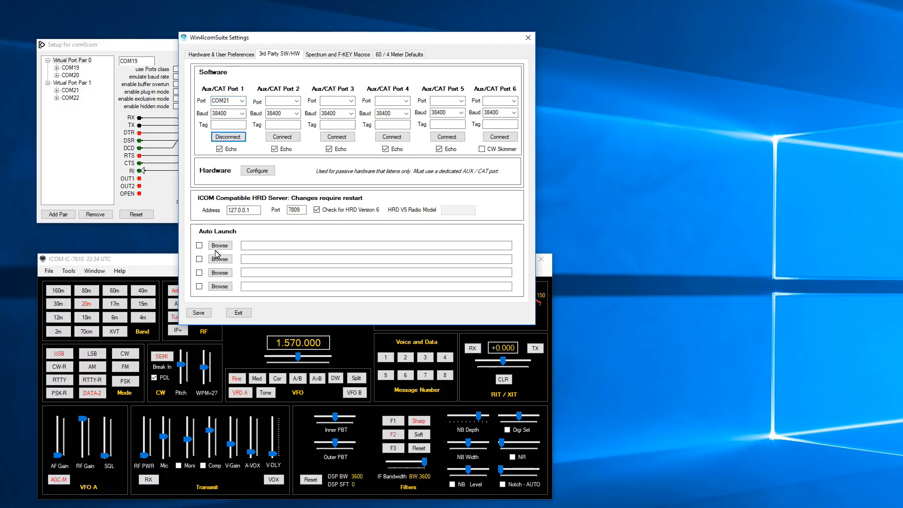
pyautogui.click(198, 313)
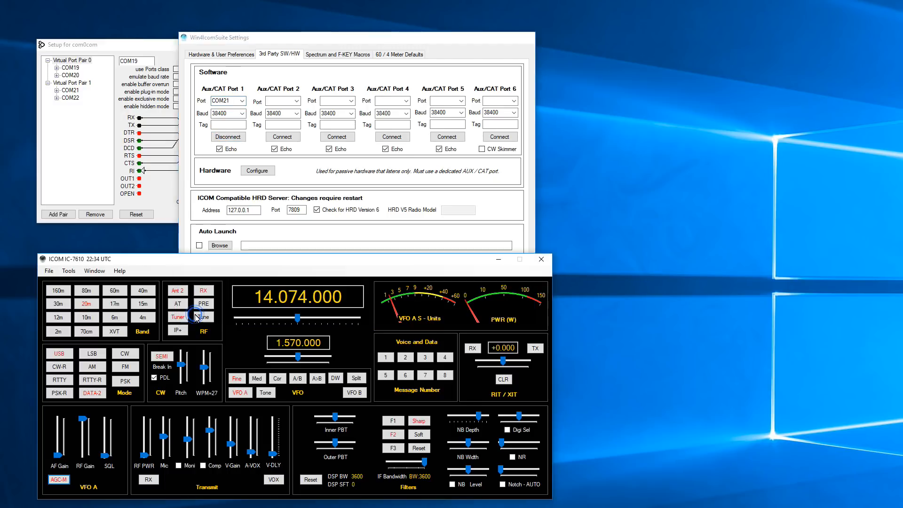
# Reopen the third-party software settings, review the Aux/CAT Port 1 configuration, and save and close them
pyautogui.click(71, 271)
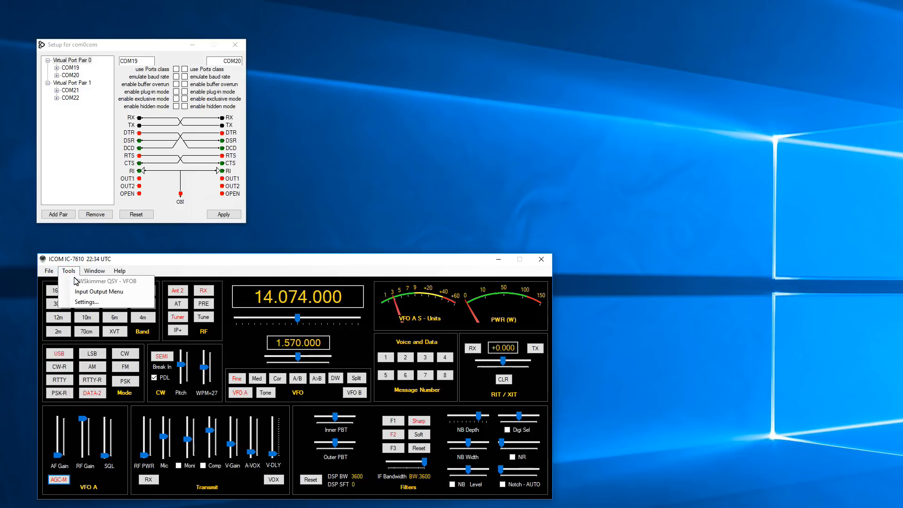
pyautogui.click(87, 302)
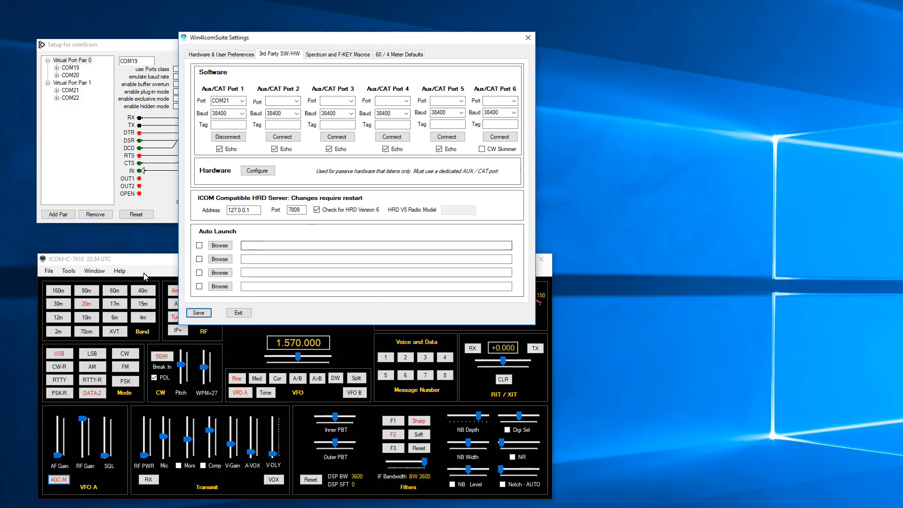
pyautogui.click(258, 245)
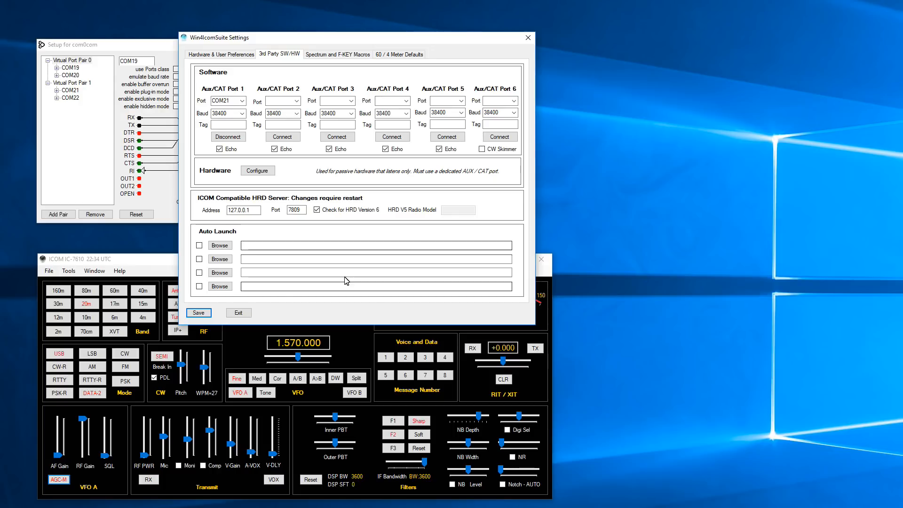
pyautogui.click(198, 313)
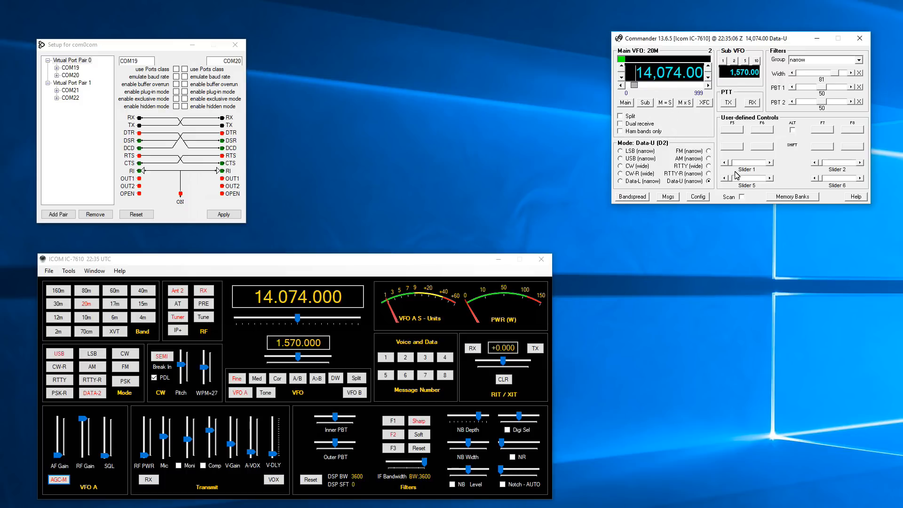
# Compare Commander's primary CAT serial port settings with the Aux/CAT Port 1 settings in Win4IcomSuite, and close both configuration windows
pyautogui.click(703, 201)
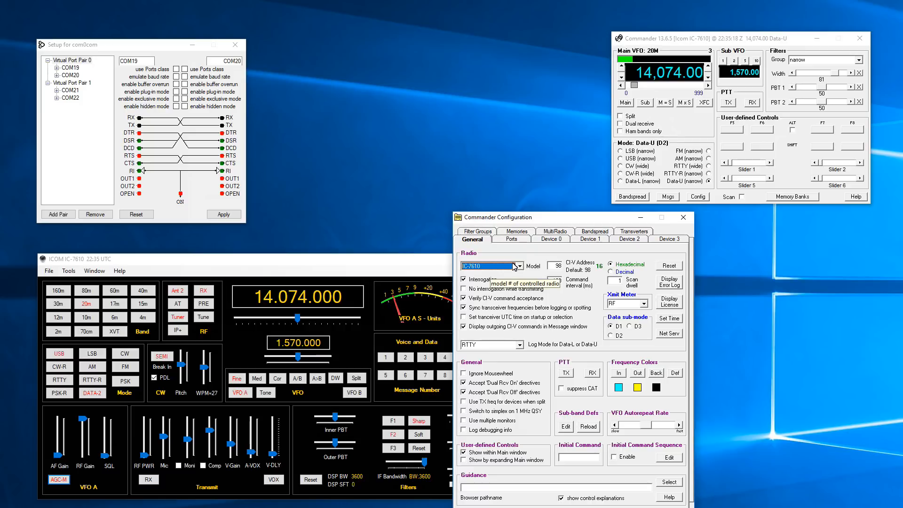
pyautogui.click(519, 243)
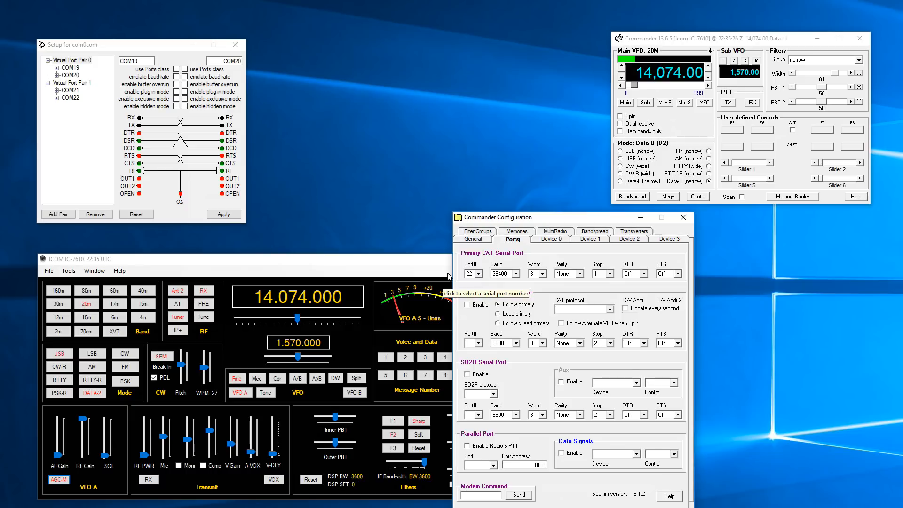
pyautogui.click(67, 269)
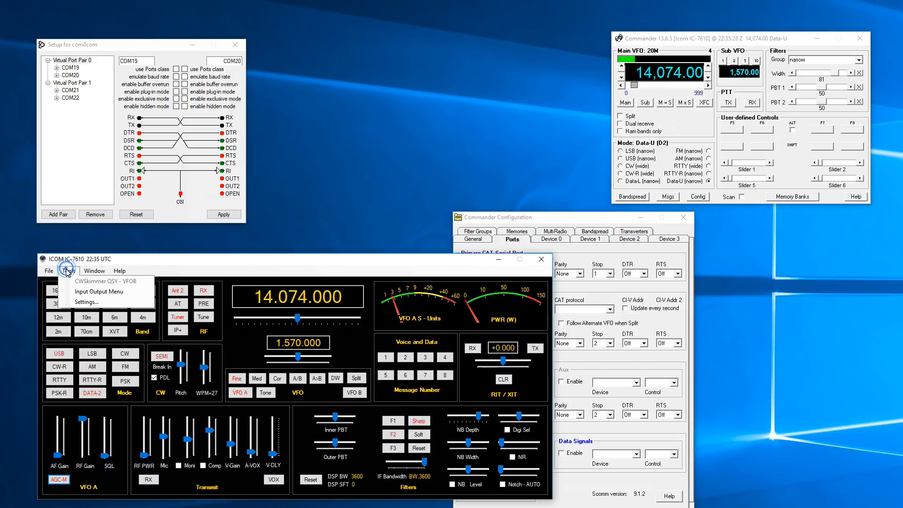
pyautogui.click(80, 295)
pyautogui.moveTo(579, 223); pyautogui.dragTo(749, 233)
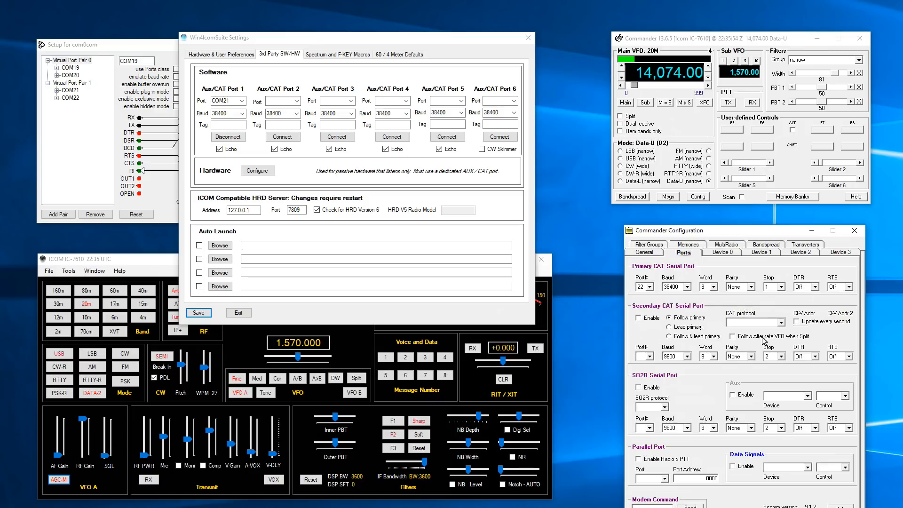
pyautogui.click(855, 230)
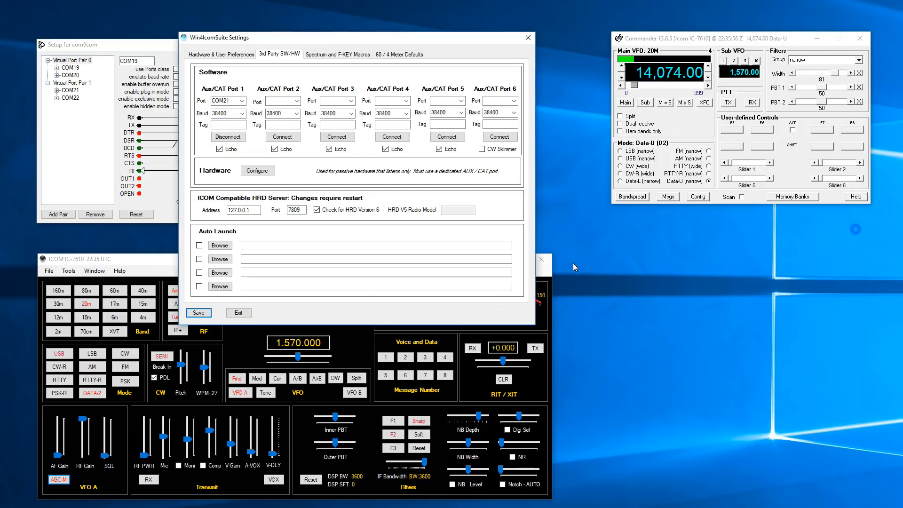
pyautogui.click(205, 314)
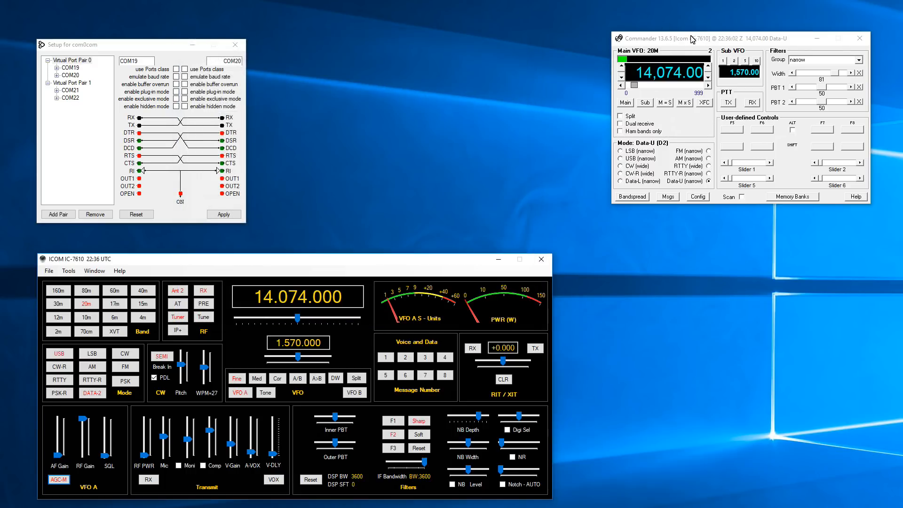
# Tune the 10 kHz digit of the main VFO frequency up and back down to test synchronization with Commander
pyautogui.click(290, 302)
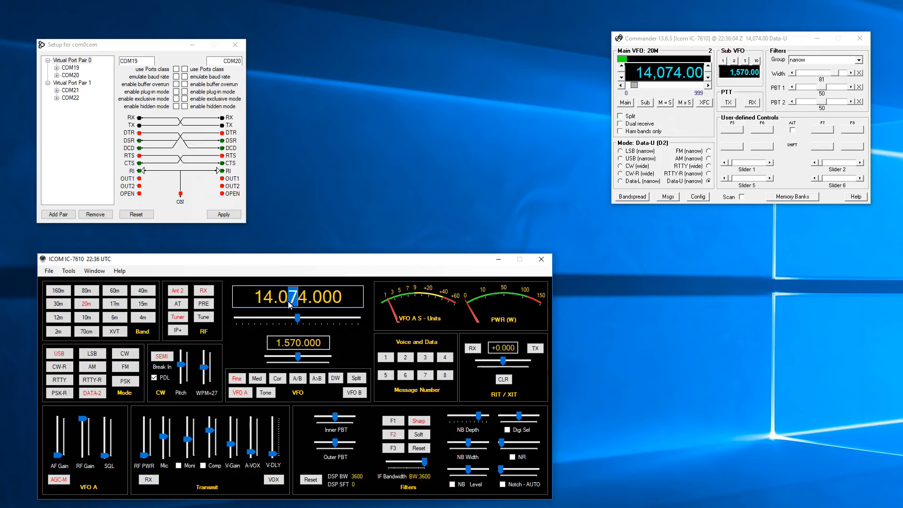
pyautogui.scroll(7, 291, 303)
pyautogui.scroll(-7, 292, 303)
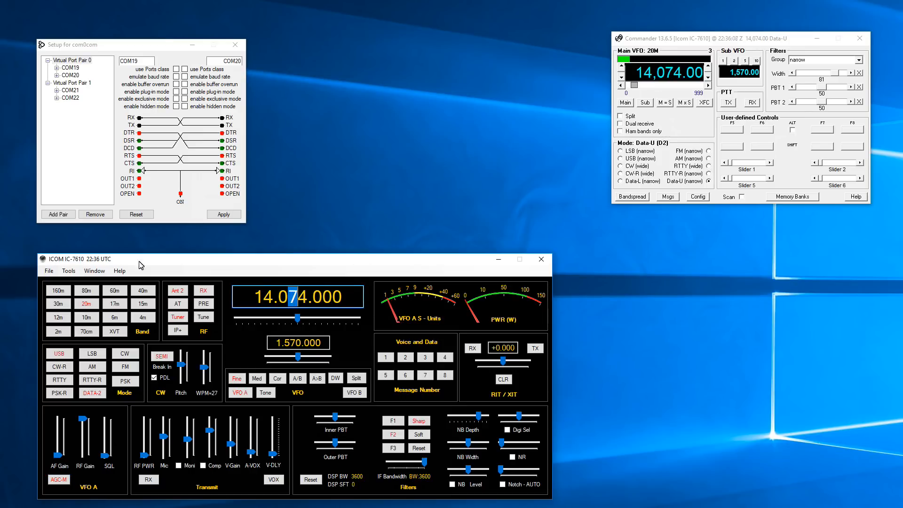
# Test band and mode tracking by selecting 17m with AM and USB modes, and return to the 20m band
pyautogui.click(115, 303)
pyautogui.click(92, 368)
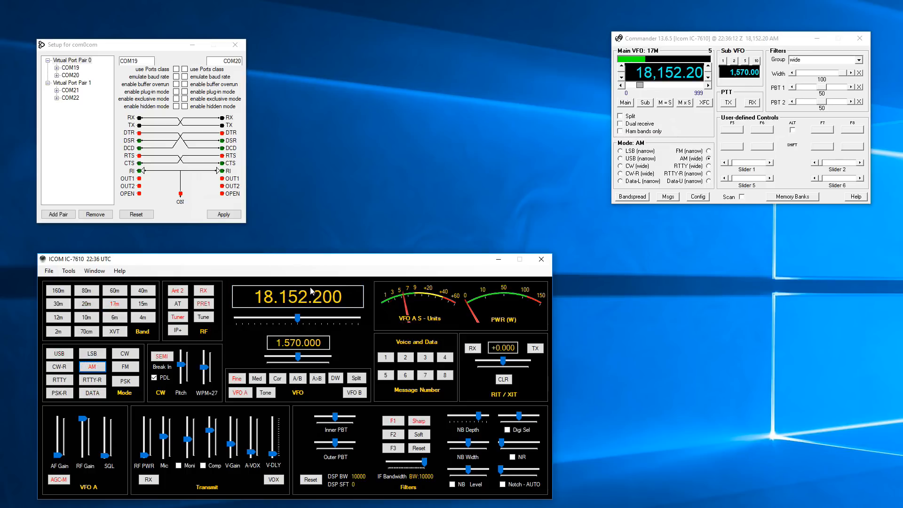
pyautogui.click(61, 356)
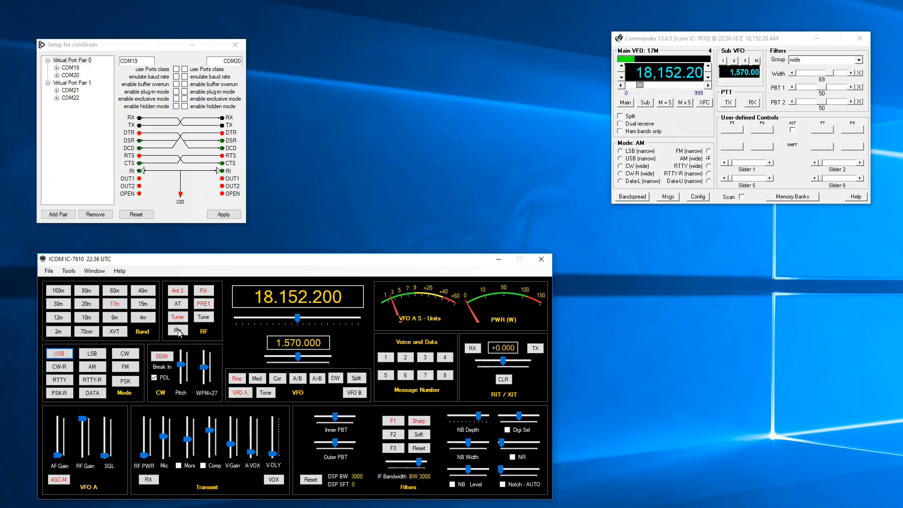
pyautogui.click(86, 305)
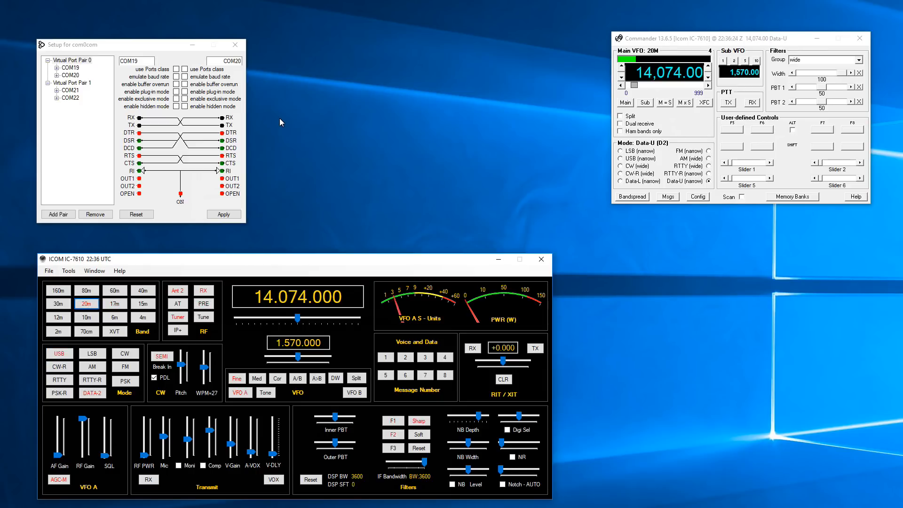
# Close the com0com Setup, Commander, and ICOM IC-7610 control windows
pyautogui.click(236, 45)
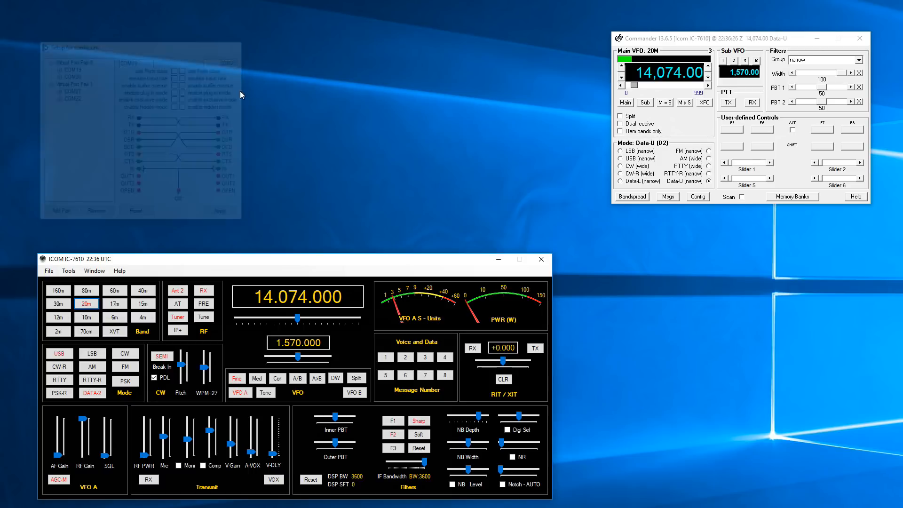
pyautogui.moveTo(280, 261); pyautogui.dragTo(278, 262)
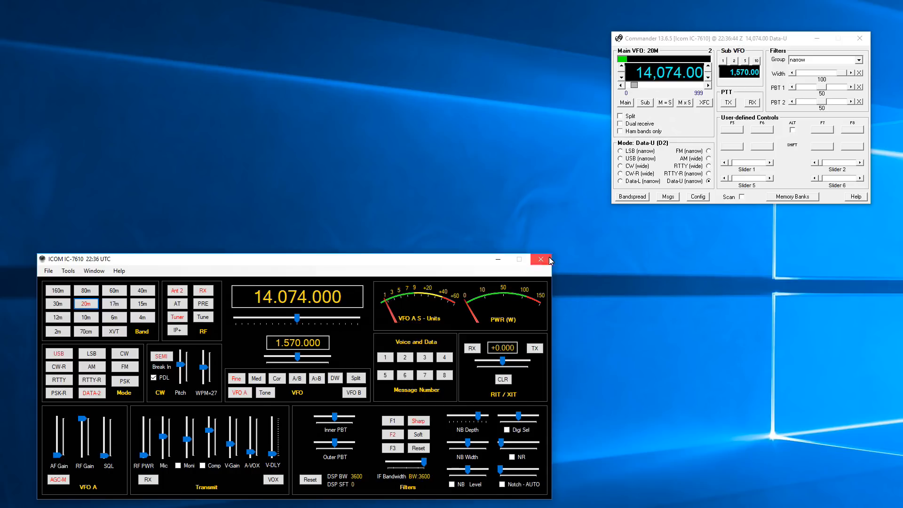
pyautogui.click(864, 40)
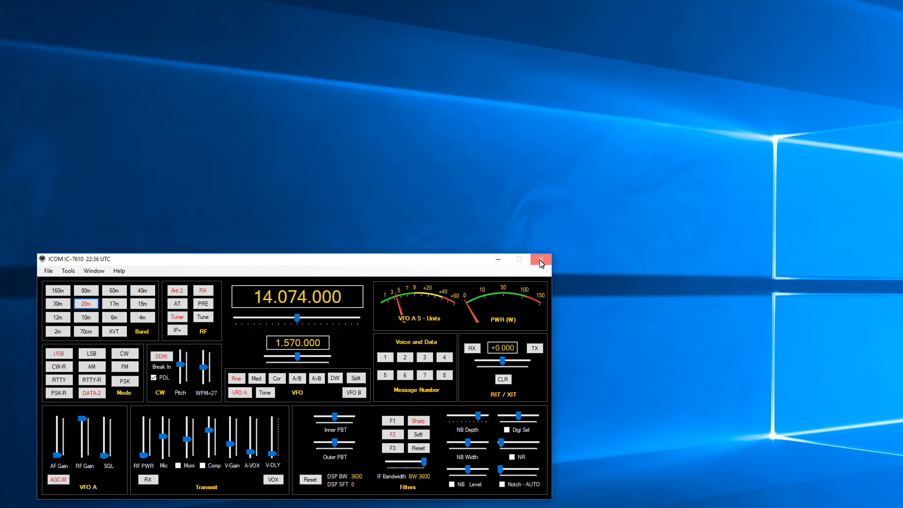
pyautogui.click(541, 259)
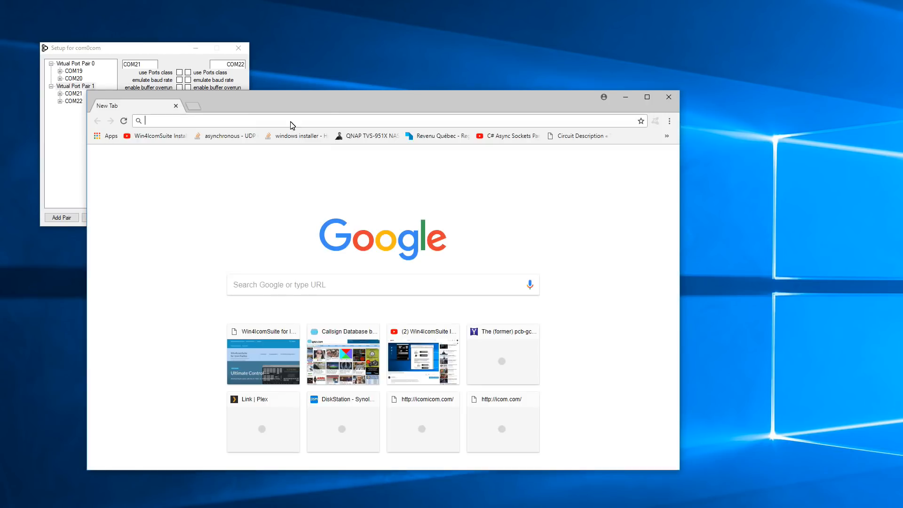
# In the Chrome browser, search Google for omnirig and open the Omni-Rig page on dxatlas.com
pyautogui.moveTo(329, 103); pyautogui.dragTo(433, 93)
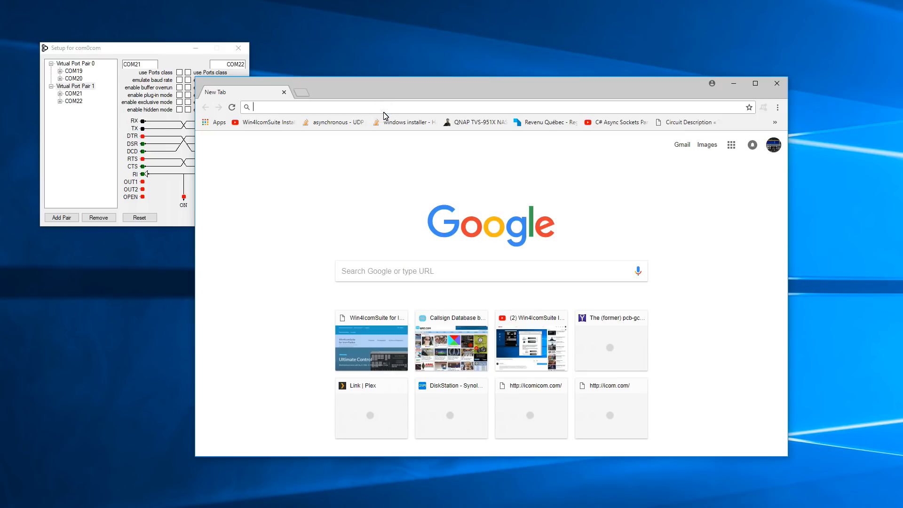
pyautogui.write('omni')
pyautogui.write('ri')
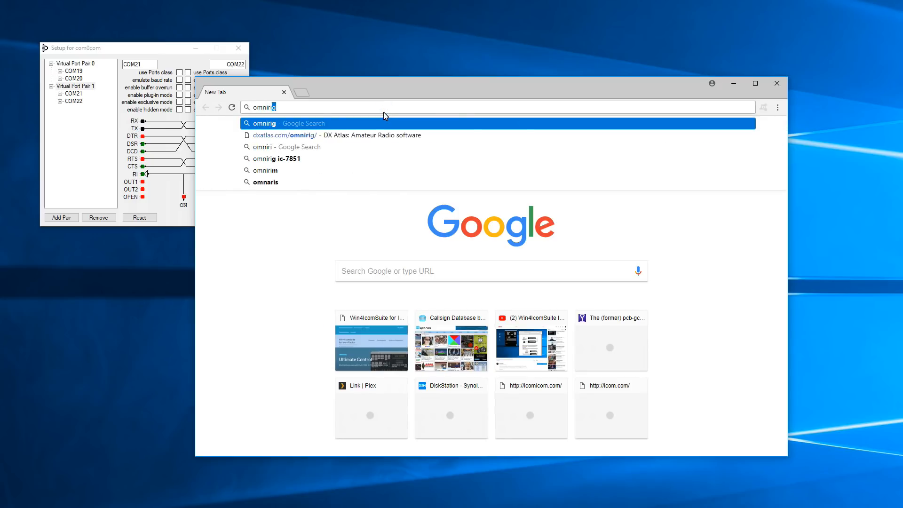
pyautogui.press('Return')
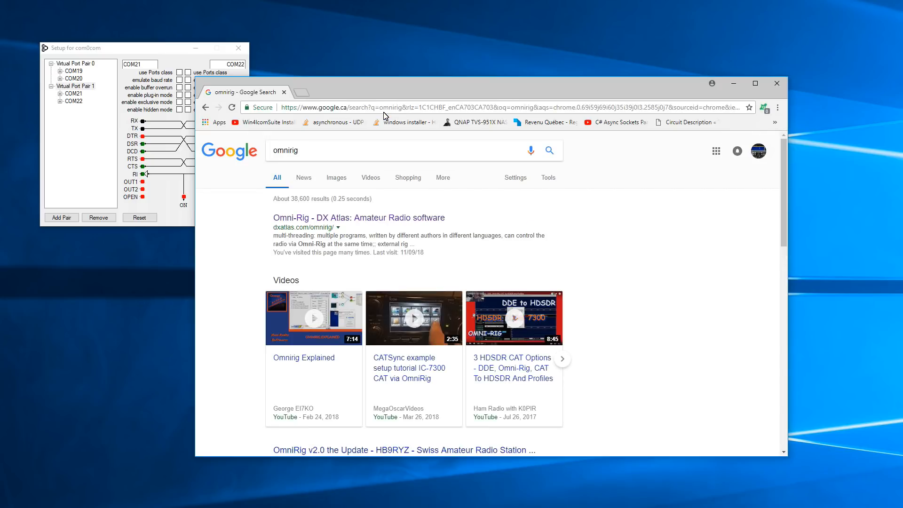
pyautogui.click(350, 219)
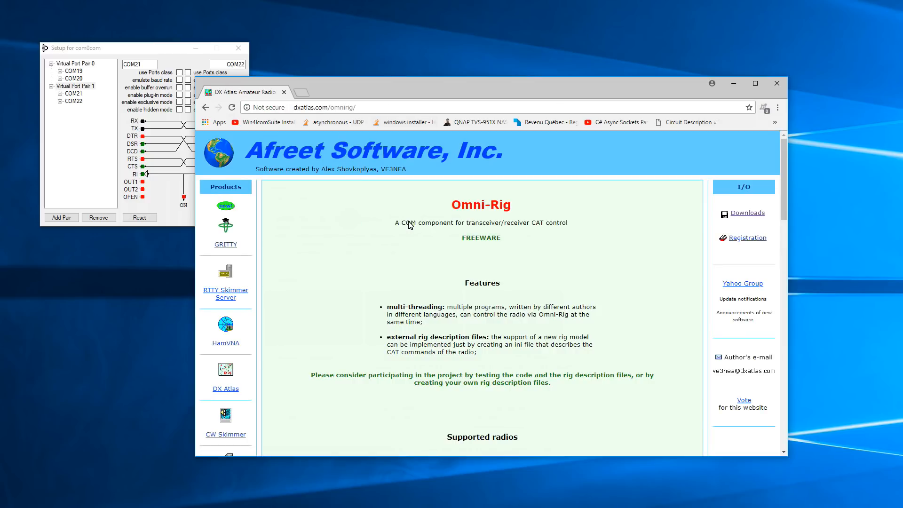
# Open the Downloads page linked from the Omni-Rig page and locate the OmniRig and INI files for OmniRig entries
pyautogui.scroll(-6, 374, 243)
pyautogui.scroll(-2, 376, 244)
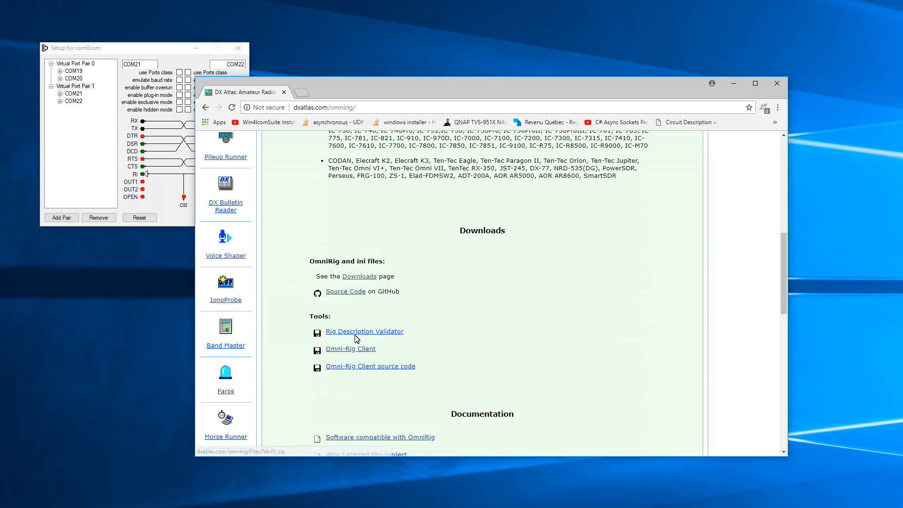
pyautogui.click(359, 277)
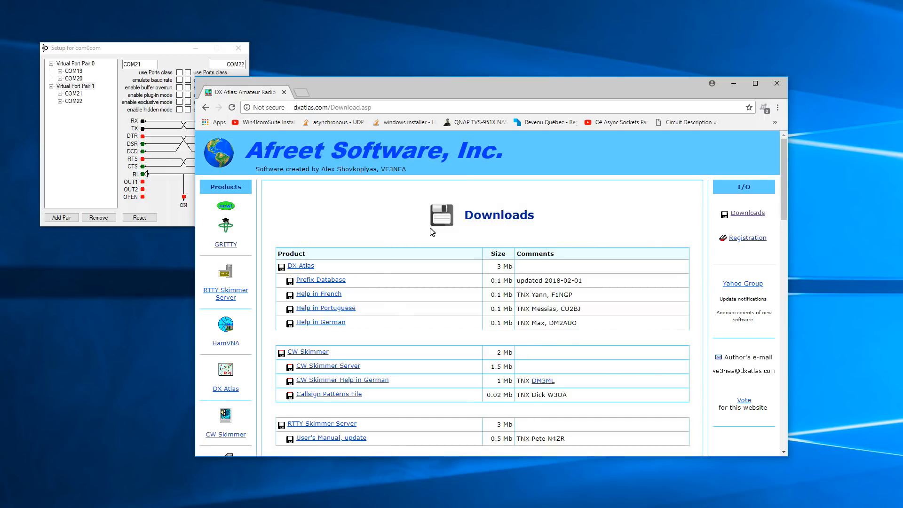
pyautogui.scroll(-20, 414, 308)
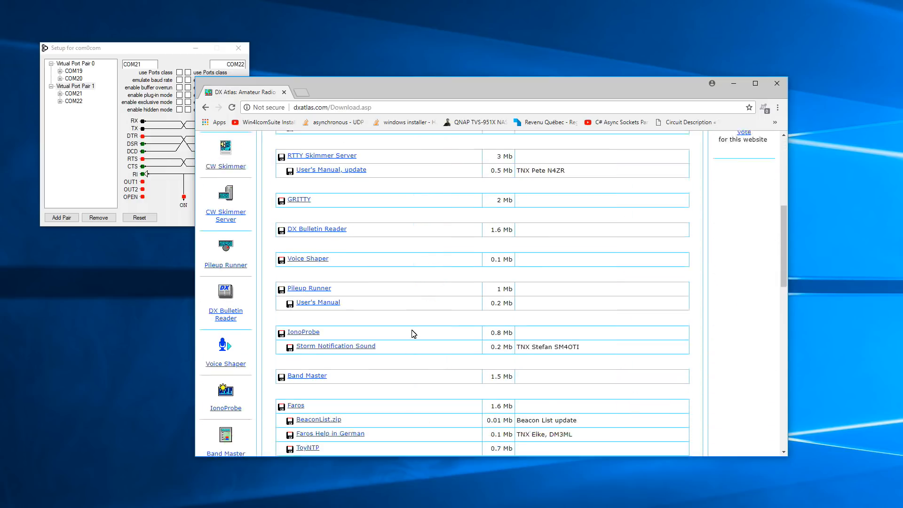
pyautogui.scroll(4, 398, 346)
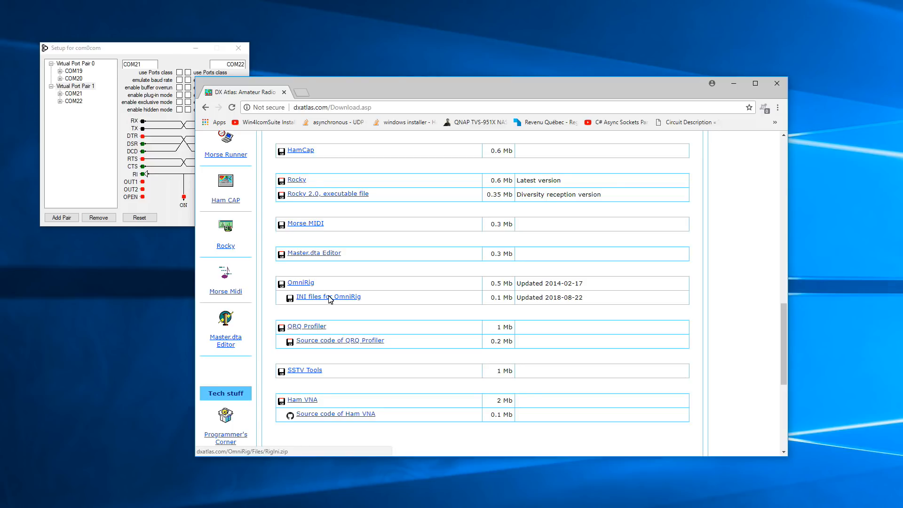
# Download the OmniRig archive and extract it to the OmniRig (2) folder in Downloads
pyautogui.click(307, 283)
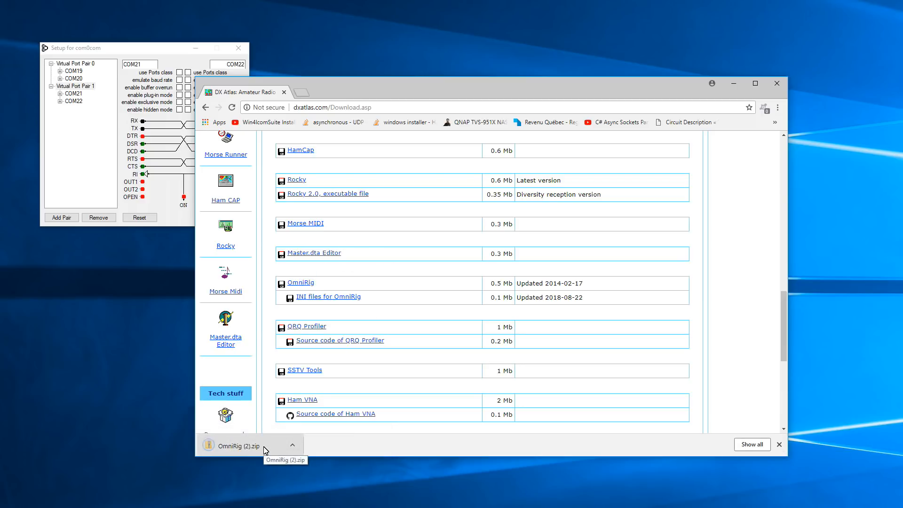
pyautogui.click(265, 449)
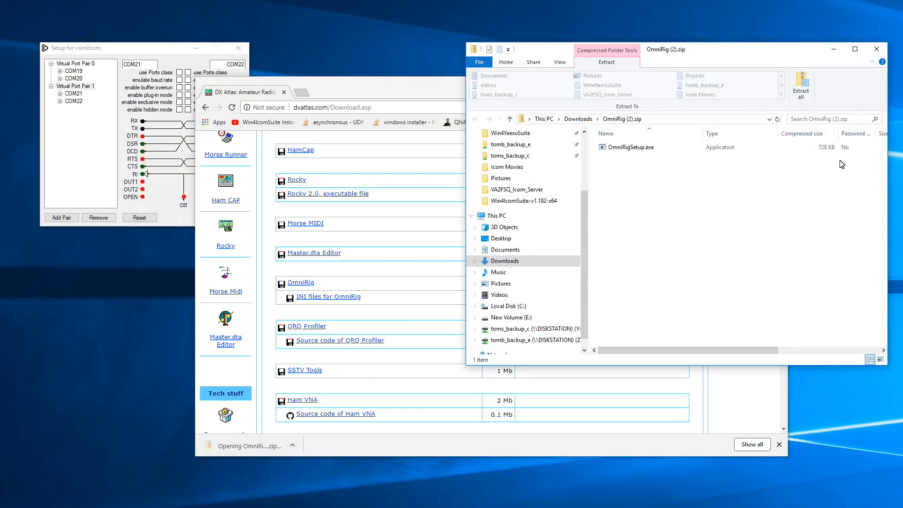
pyautogui.click(808, 94)
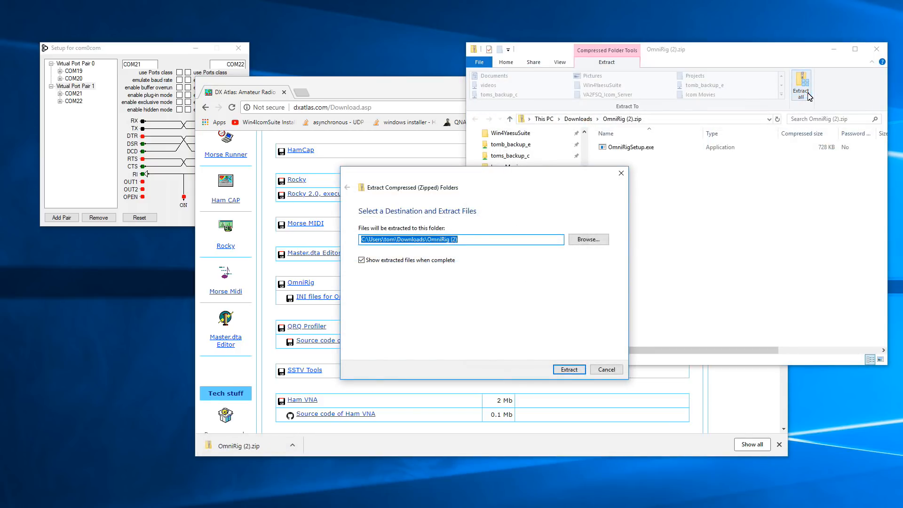
pyautogui.click(570, 370)
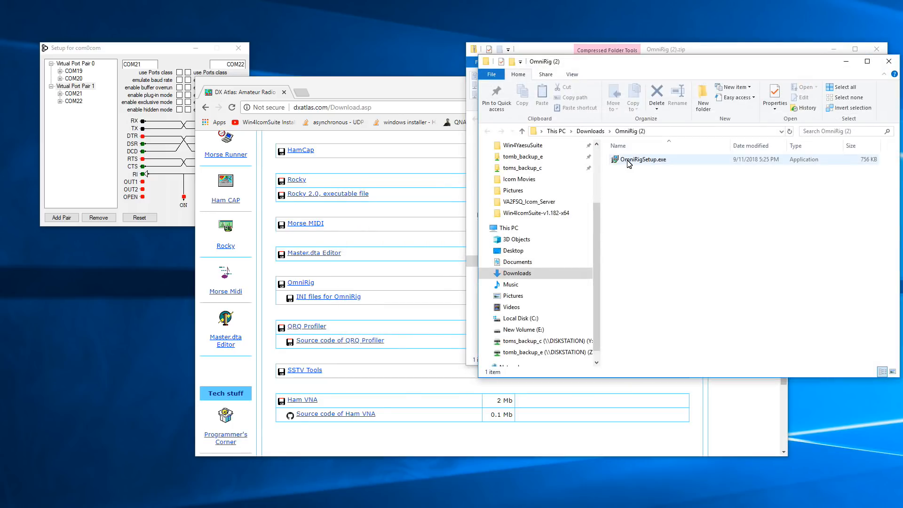
# Run OmniRigSetup.exe through the Omni-Rig setup wizard and close both OmniRig folder windows
pyautogui.doubleClick(628, 162)
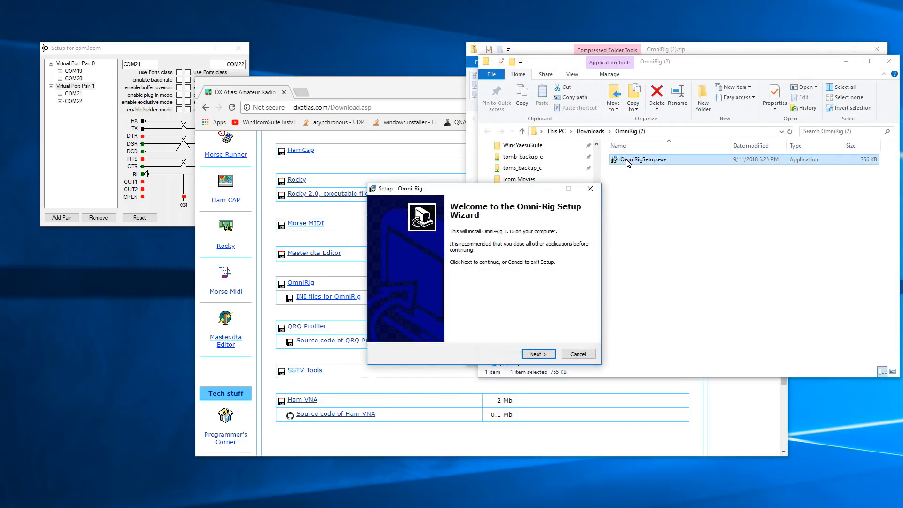
pyautogui.click(528, 353)
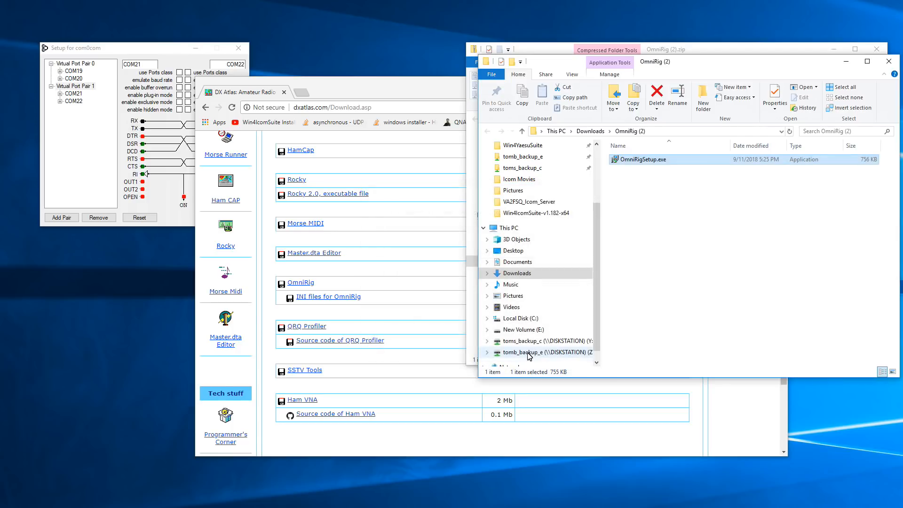
pyautogui.click(888, 61)
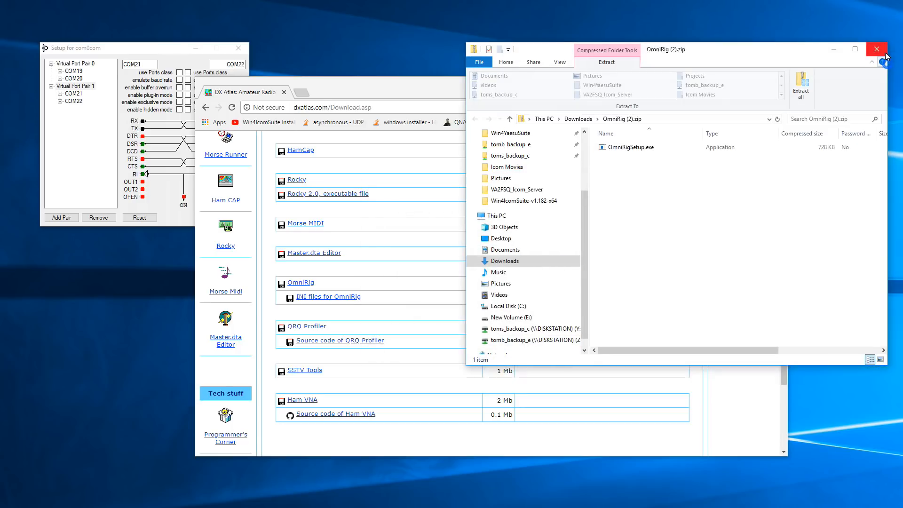
pyautogui.click(876, 49)
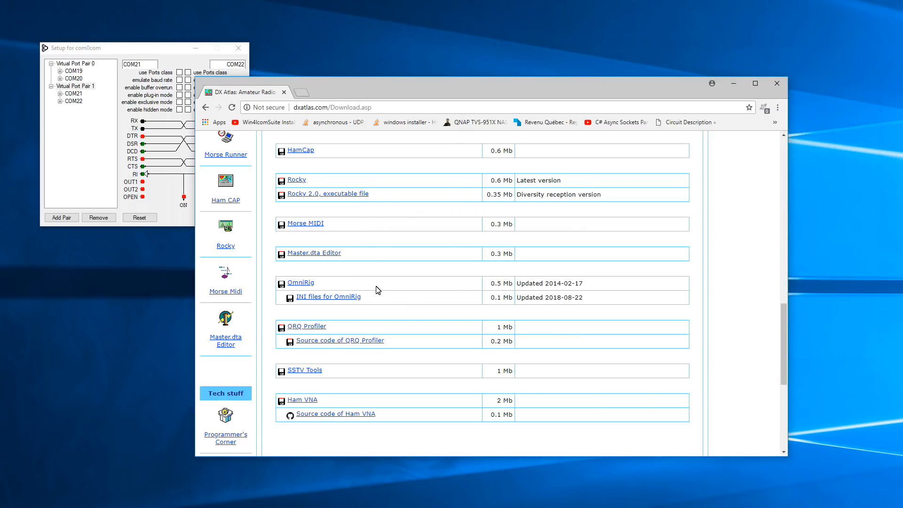
# Download the INI files for OmniRig archive, open it, and begin extracting all its files
pyautogui.click(315, 297)
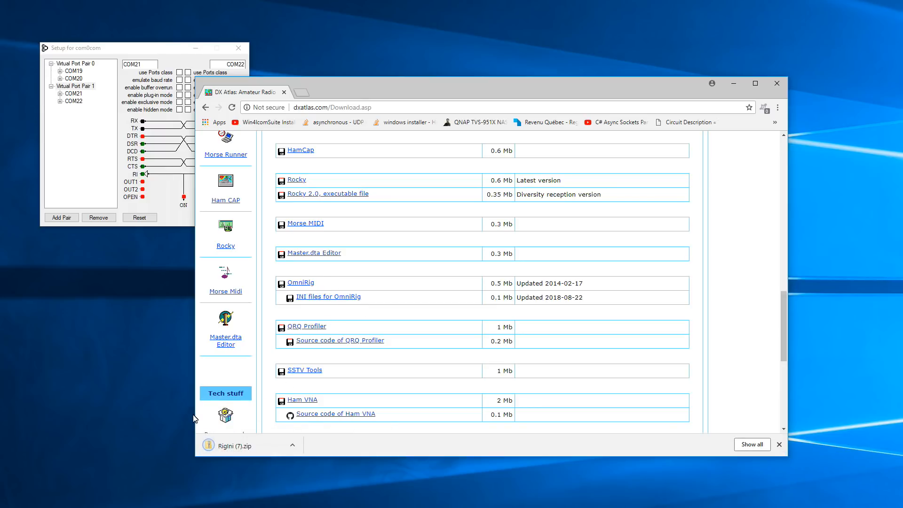
pyautogui.click(214, 446)
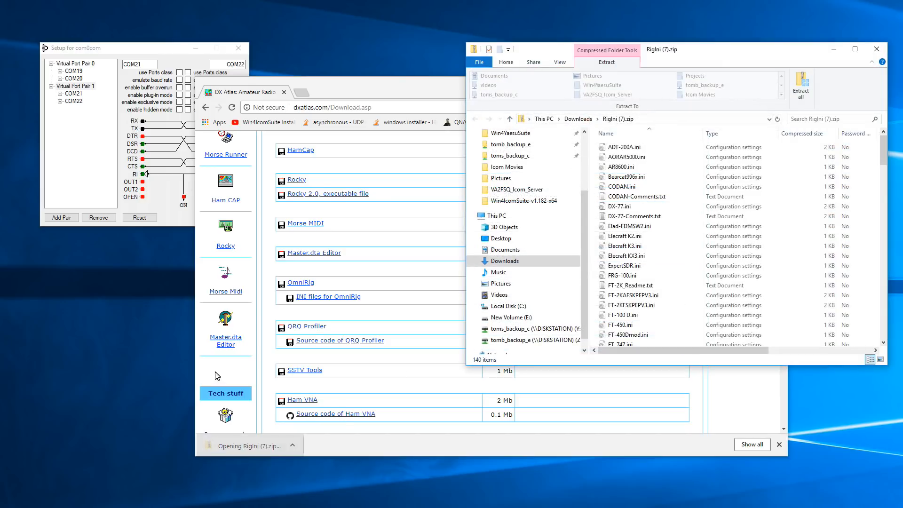
pyautogui.click(805, 87)
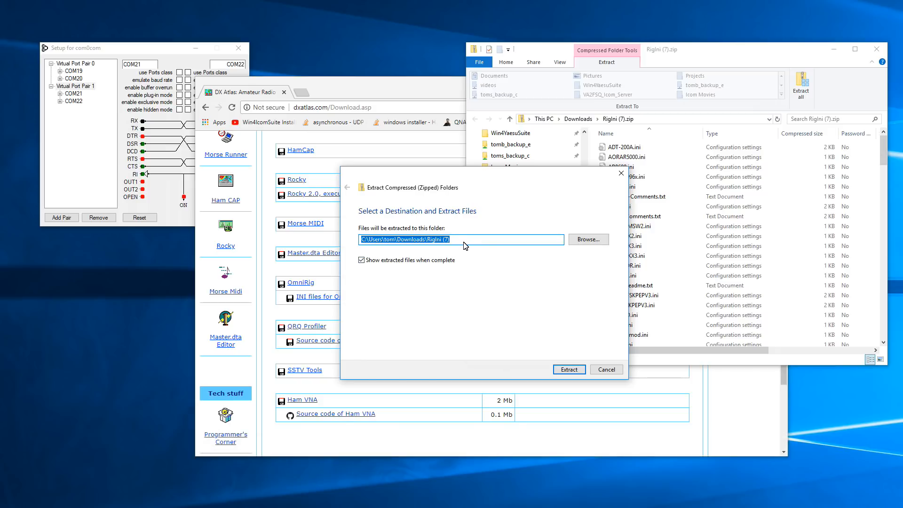
# Set the extraction destination to C:\Program Files (x86)\Afreet\OmniRig\Rigs
pyautogui.moveTo(489, 178); pyautogui.dragTo(276, 247)
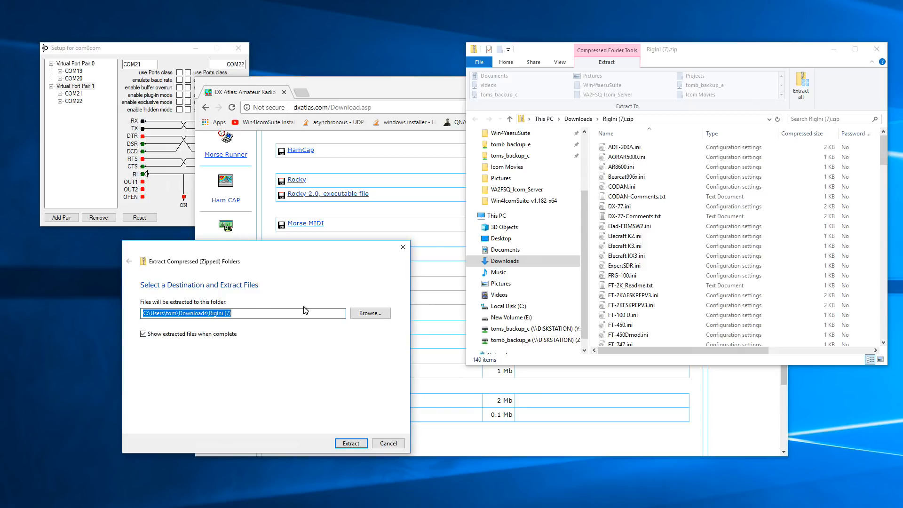
pyautogui.click(376, 313)
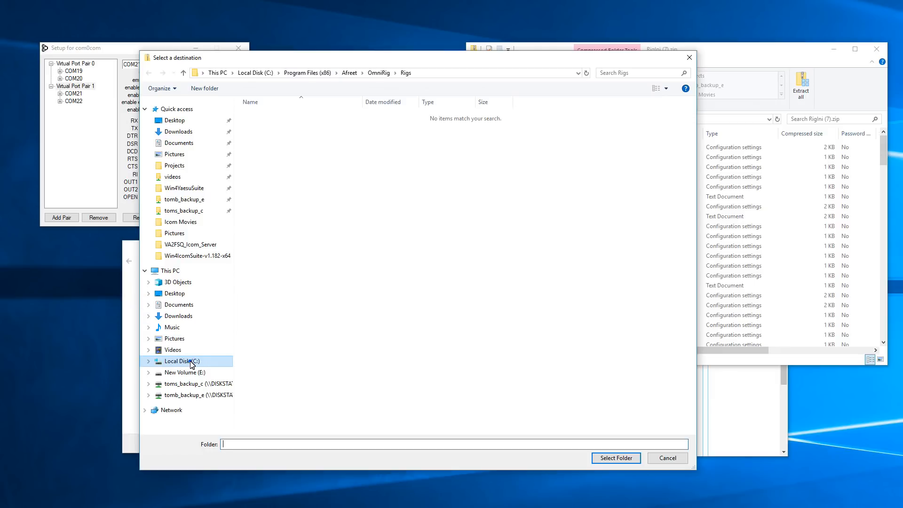
pyautogui.click(191, 364)
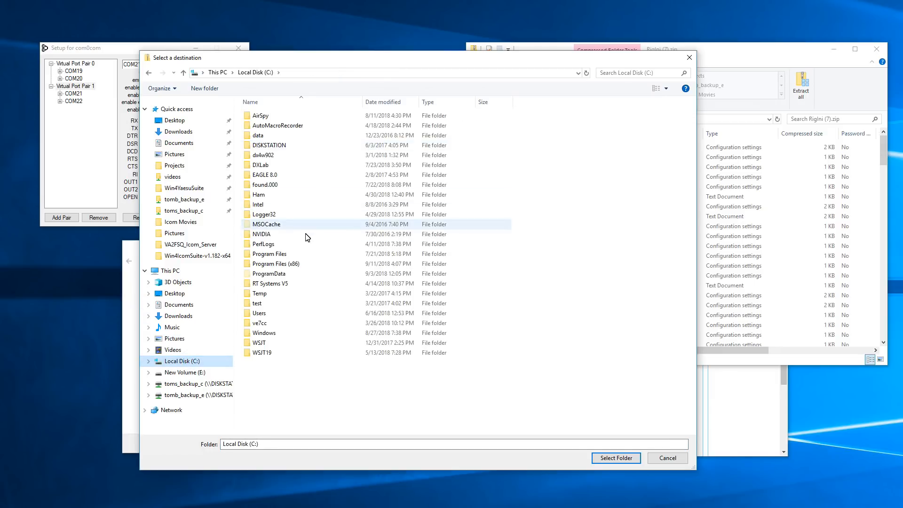
pyautogui.doubleClick(292, 264)
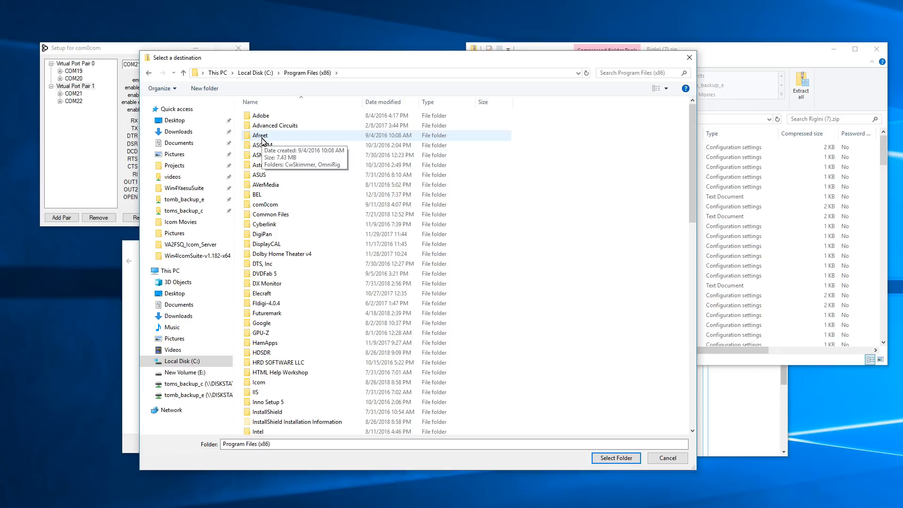
pyautogui.doubleClick(262, 138)
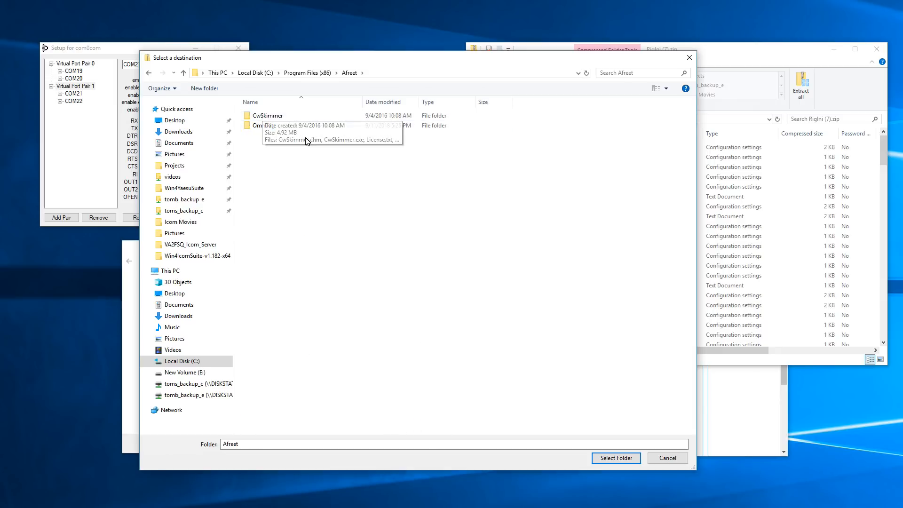
pyautogui.click(262, 131)
pyautogui.doubleClick(262, 131)
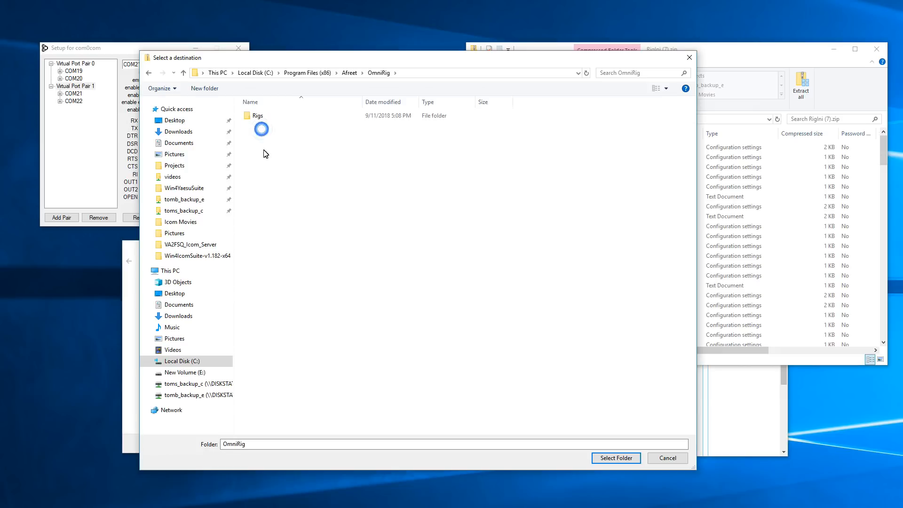
pyautogui.click(259, 121)
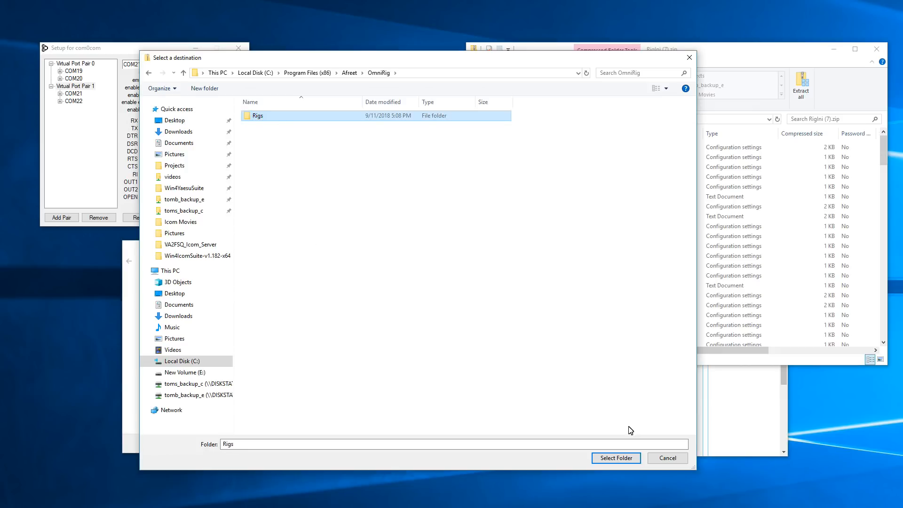
pyautogui.click(616, 458)
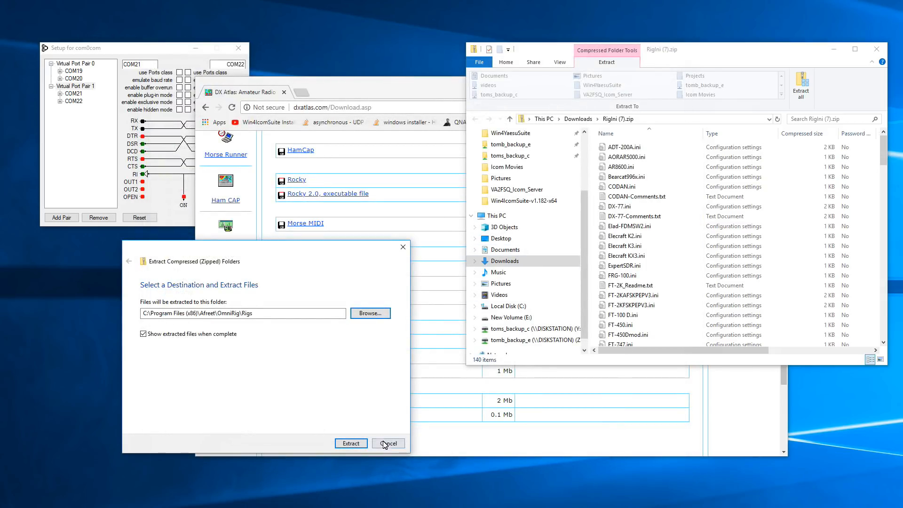
# Extract the INI files into the Rigs folder, replacing the existing files and granting administrator permission
pyautogui.click(353, 444)
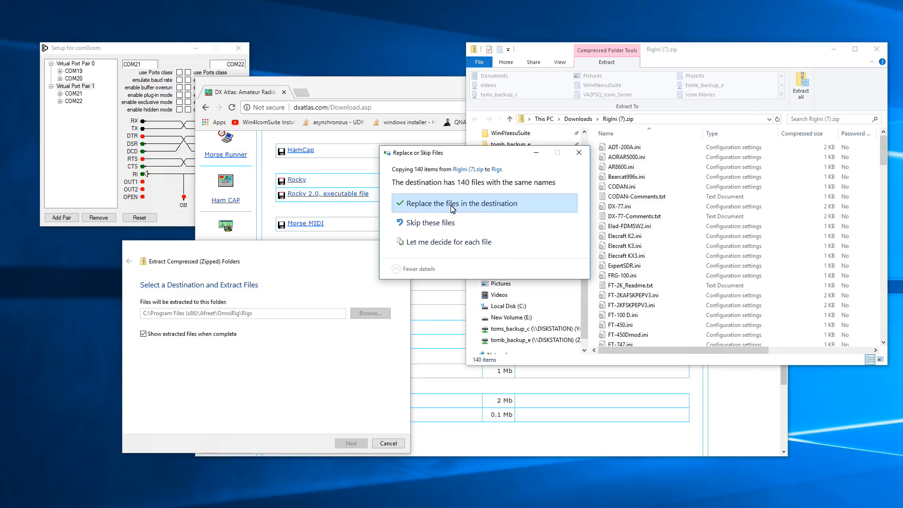
pyautogui.click(454, 208)
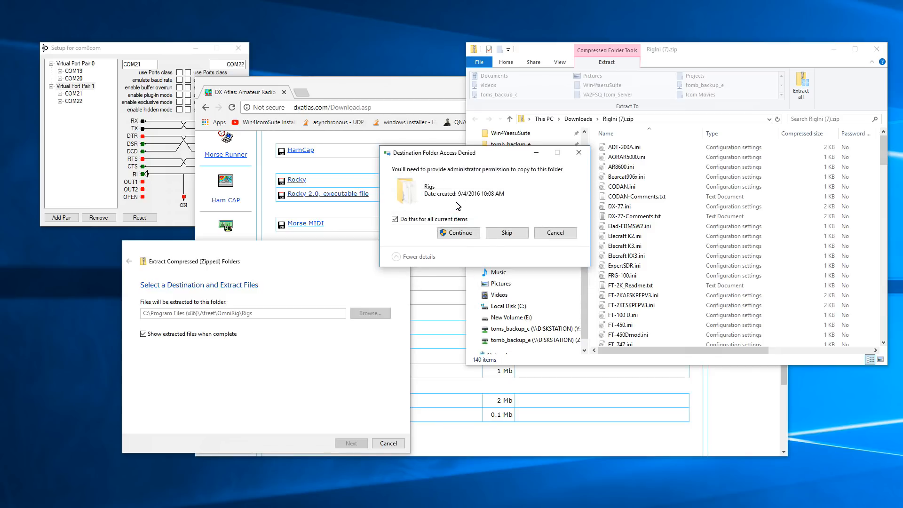
pyautogui.click(461, 232)
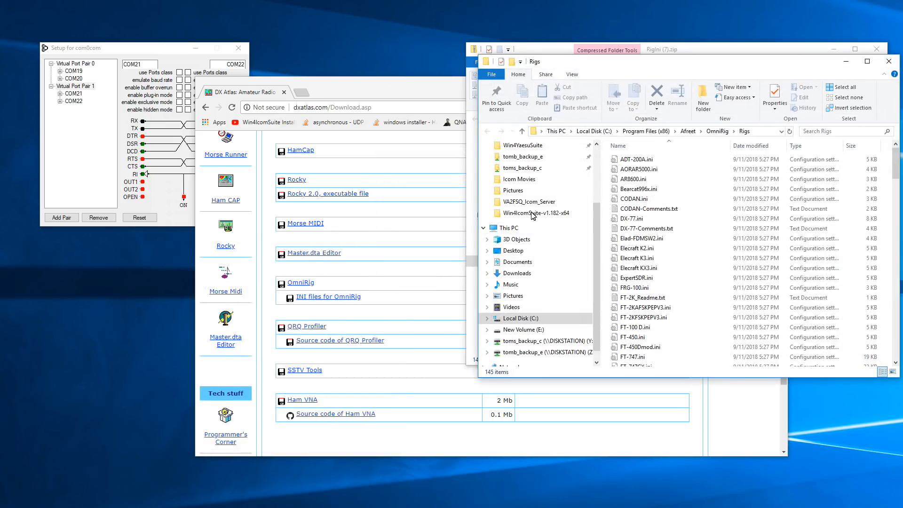
# Close the Rigs and RigIni folder windows and the DX Atlas browser window
pyautogui.click(890, 61)
pyautogui.click(876, 49)
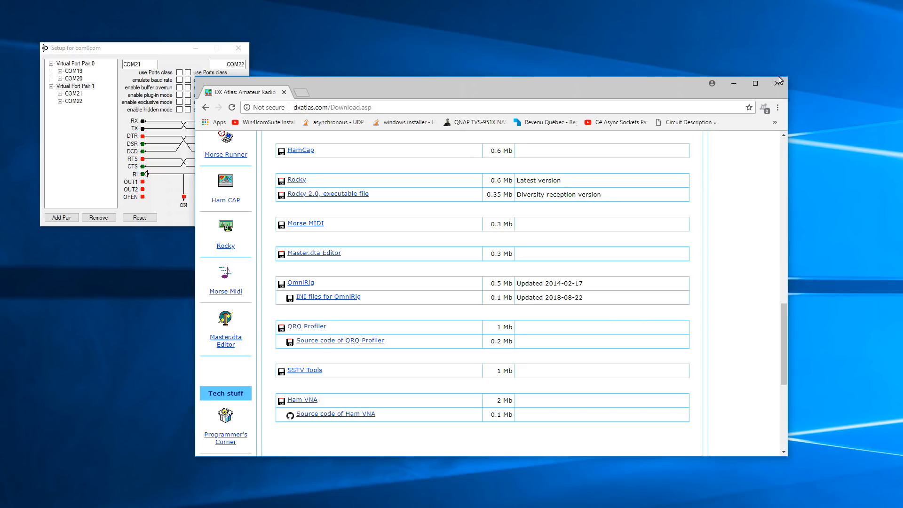
pyautogui.click(773, 86)
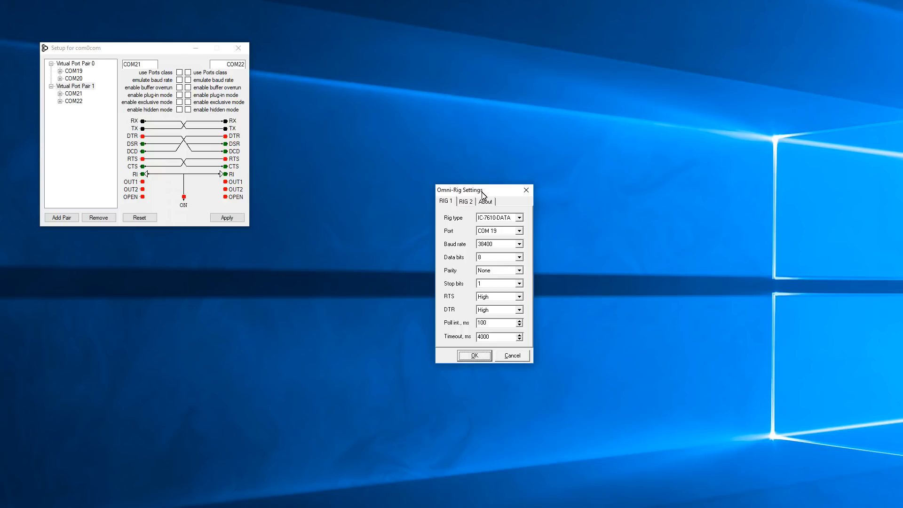
# Compare the RIG 1 and RIG 2 pages in the Omni-Rig Settings window, ending on RIG 1
pyautogui.moveTo(483, 194); pyautogui.dragTo(447, 210)
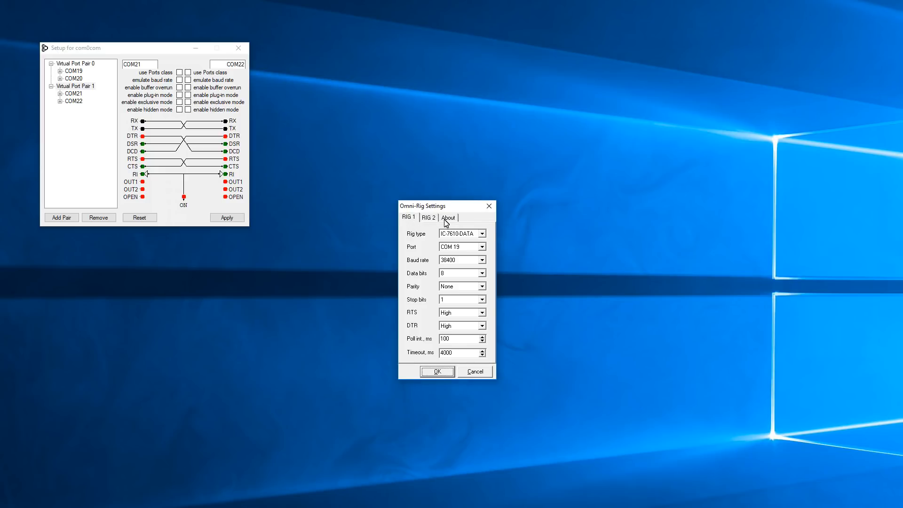
pyautogui.click(428, 219)
pyautogui.click(408, 218)
pyautogui.click(428, 218)
pyautogui.click(407, 219)
pyautogui.click(428, 218)
pyautogui.click(406, 219)
# Examine the RIG 1 rig type list for the IC-7300 and IC-7610 entries, keeping IC-7610-DATA selected
pyautogui.click(482, 234)
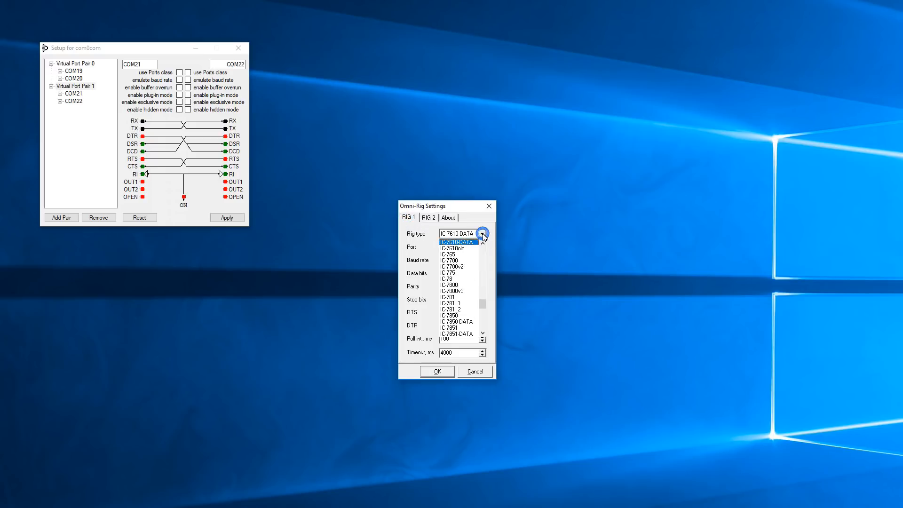
pyautogui.click(483, 243)
pyautogui.click(483, 243)
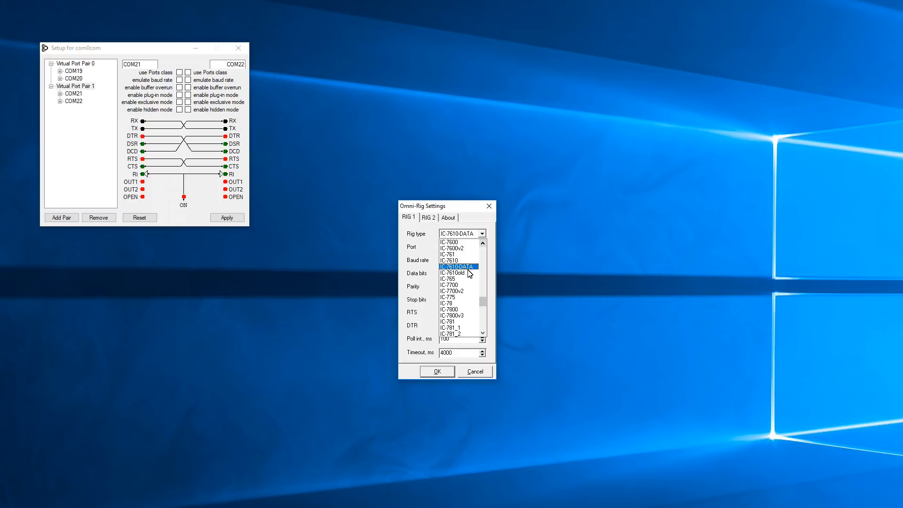
pyautogui.click(484, 244)
pyautogui.click(484, 244)
pyautogui.click(483, 245)
pyautogui.click(484, 244)
pyautogui.click(483, 244)
pyautogui.click(484, 244)
pyautogui.click(483, 244)
pyautogui.click(484, 244)
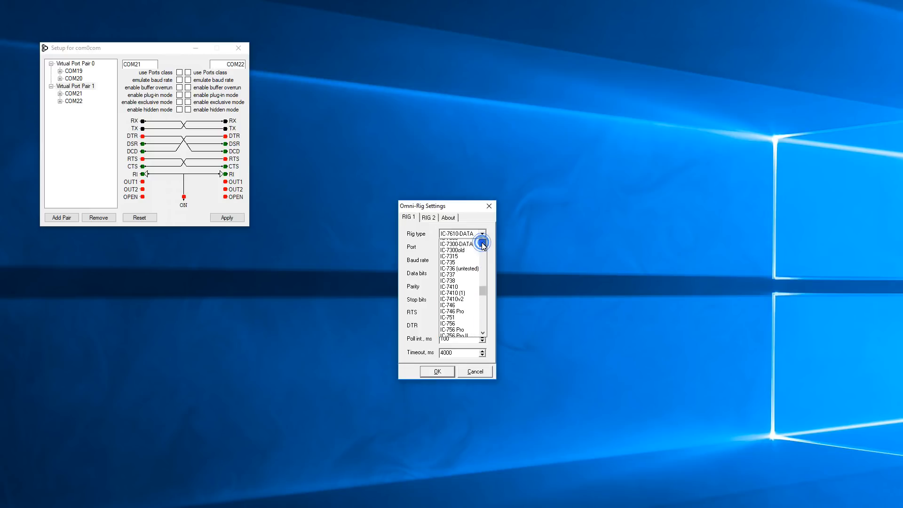
pyautogui.click(484, 244)
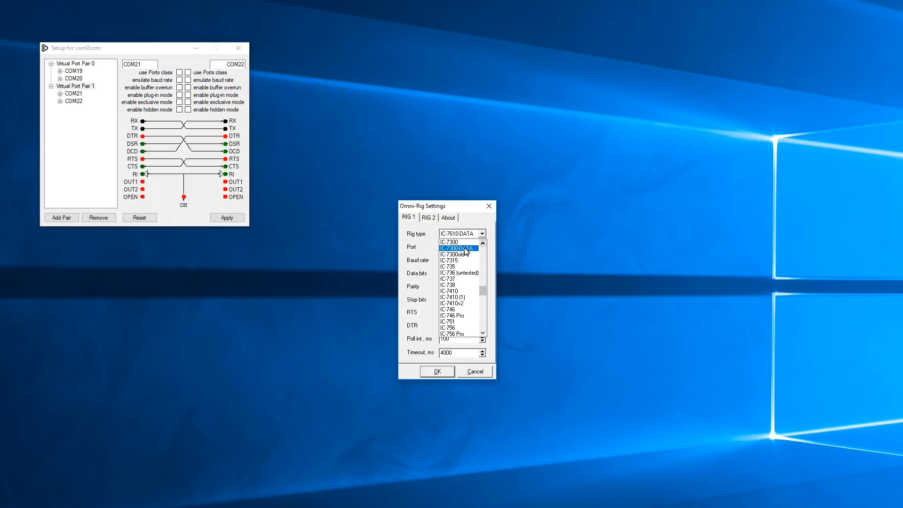
pyautogui.click(484, 333)
pyautogui.click(483, 333)
pyautogui.click(483, 333)
pyautogui.click(484, 333)
pyautogui.click(484, 333)
pyautogui.click(483, 333)
pyautogui.click(484, 333)
pyautogui.click(483, 333)
pyautogui.click(484, 333)
pyautogui.click(484, 333)
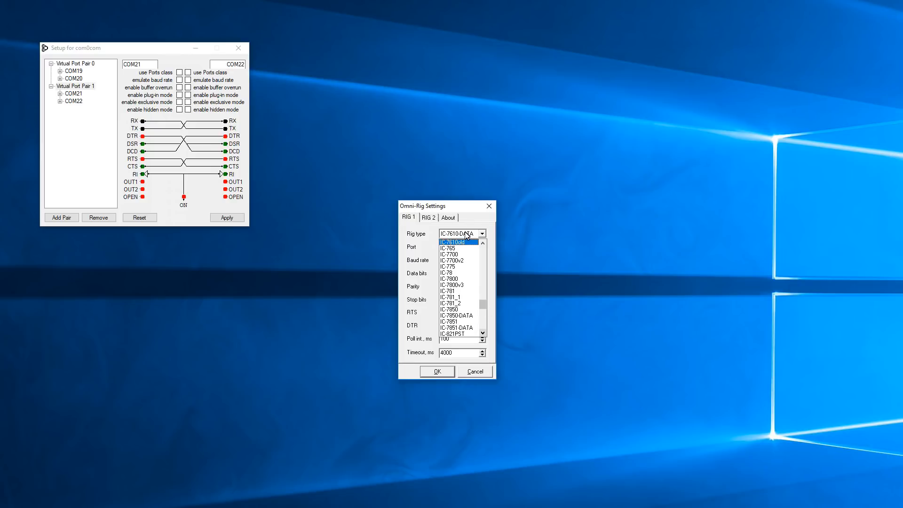
pyautogui.click(411, 250)
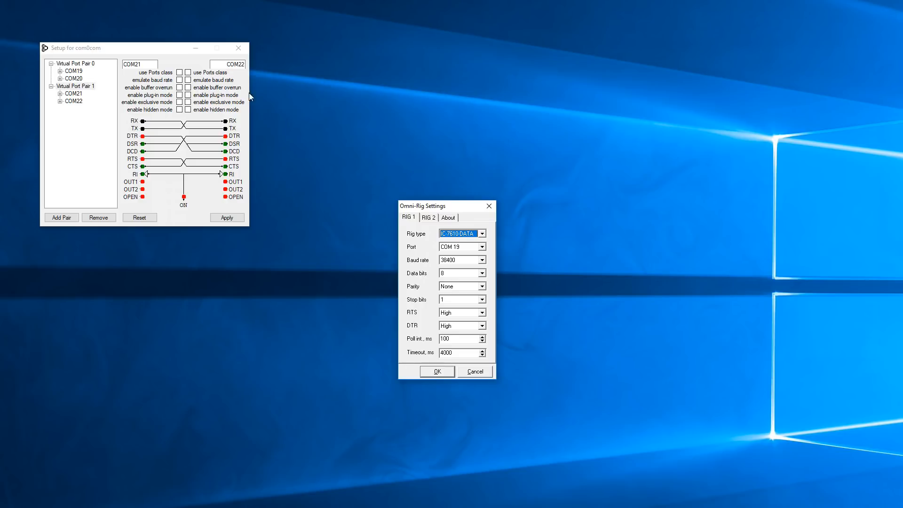
# Set the RIG 1 port to COM 20 and accept the Omni-Rig settings
pyautogui.click(482, 247)
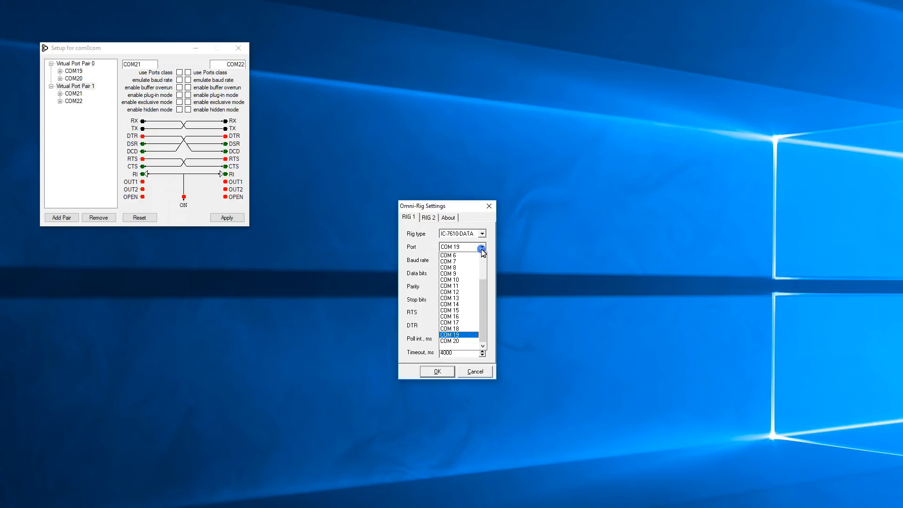
pyautogui.click(449, 341)
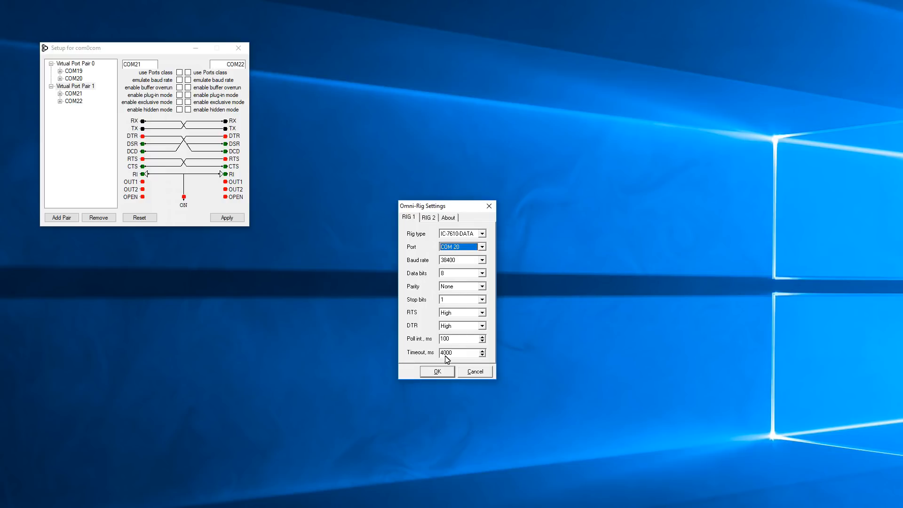
pyautogui.click(438, 371)
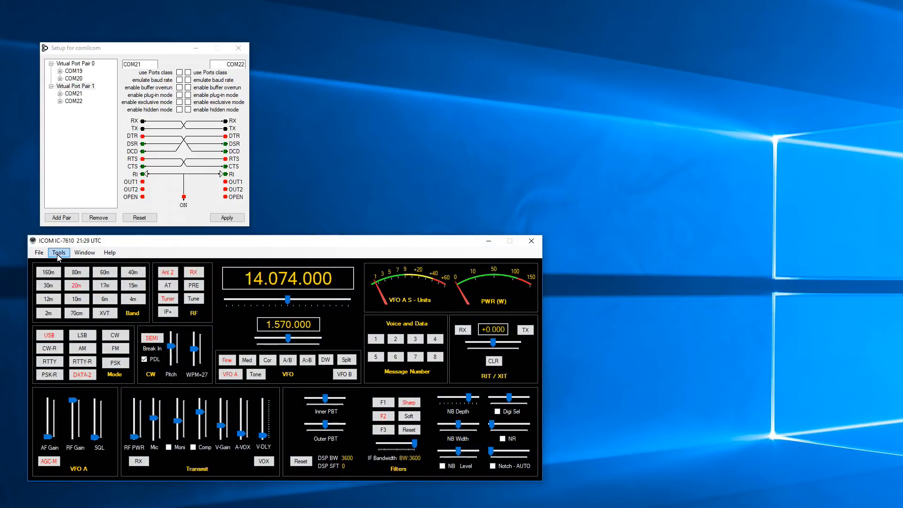
# In the Win4IcomSuite third-party software settings, set Aux/CAT Port 2 to COM19, connect it and save the settings
pyautogui.click(58, 252)
pyautogui.click(66, 286)
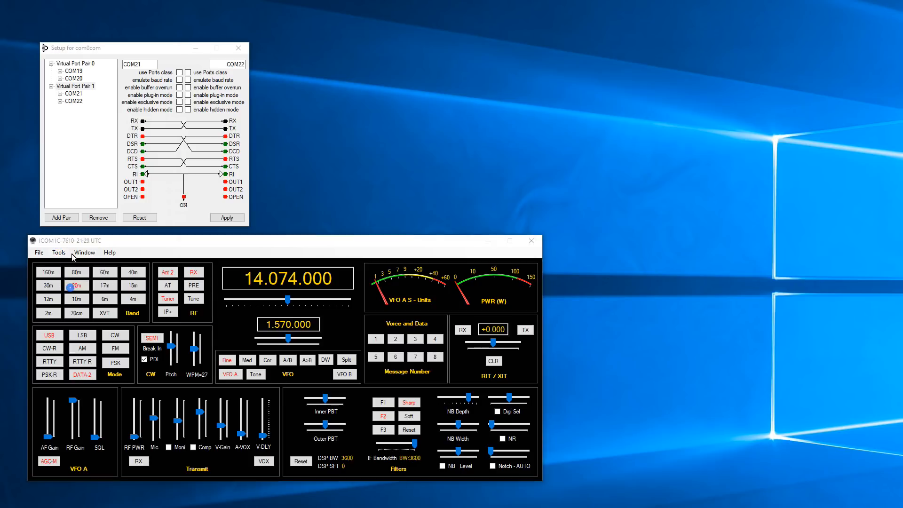
pyautogui.click(278, 54)
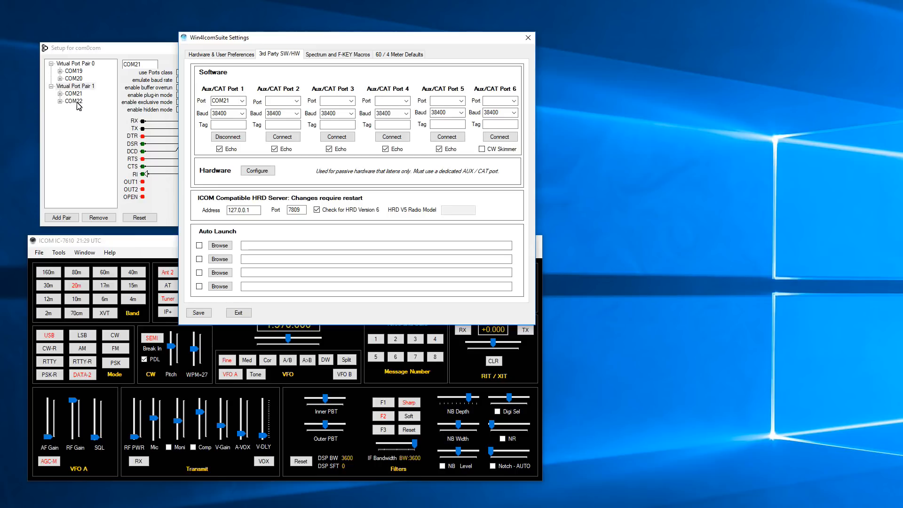
pyautogui.click(296, 101)
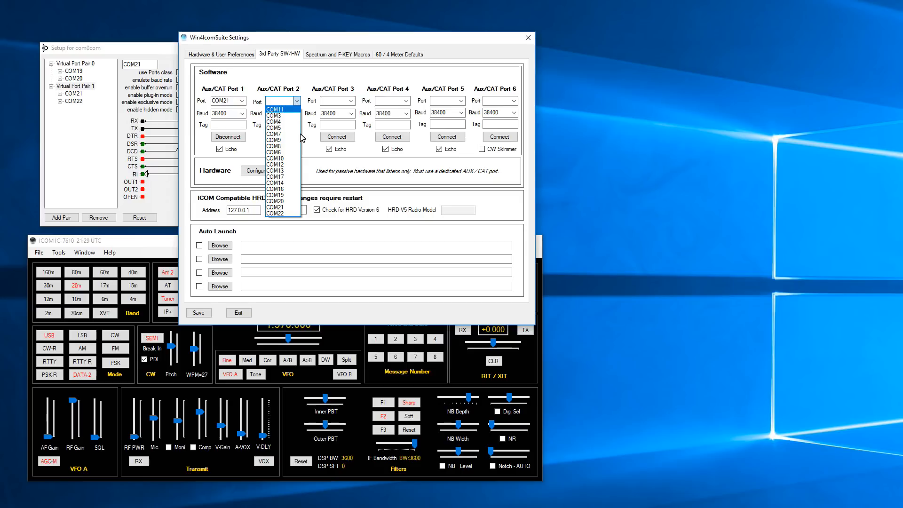
pyautogui.click(285, 194)
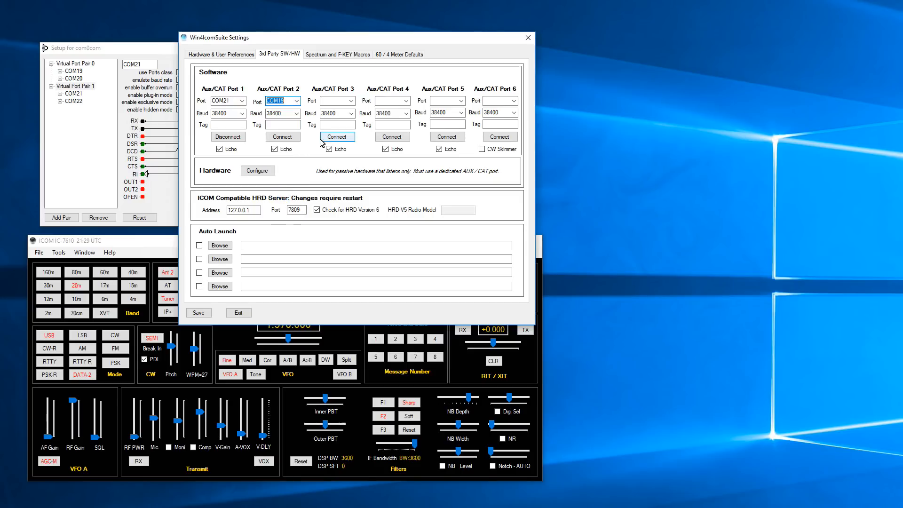
pyautogui.click(289, 137)
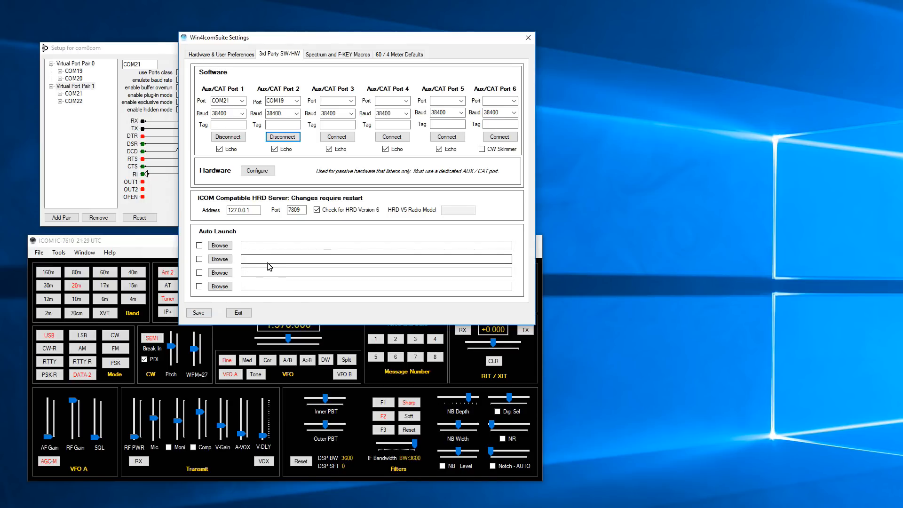
pyautogui.click(251, 260)
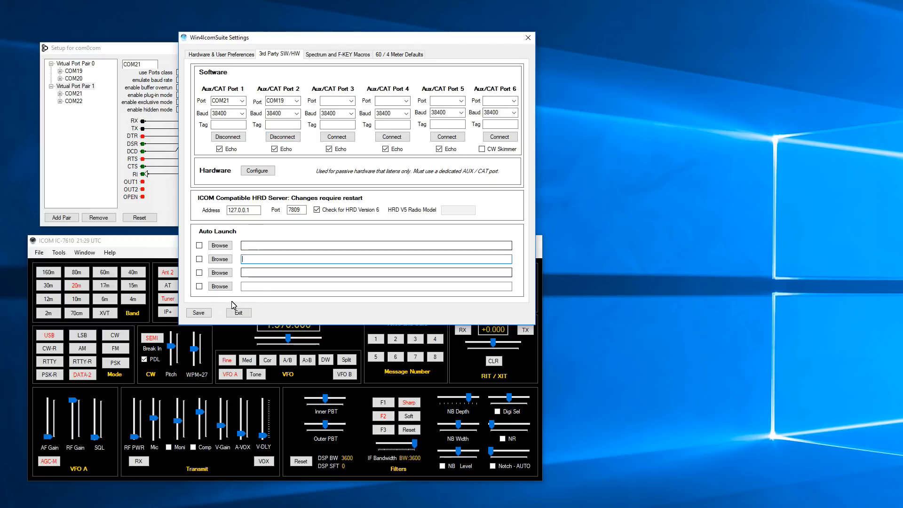
pyautogui.click(198, 313)
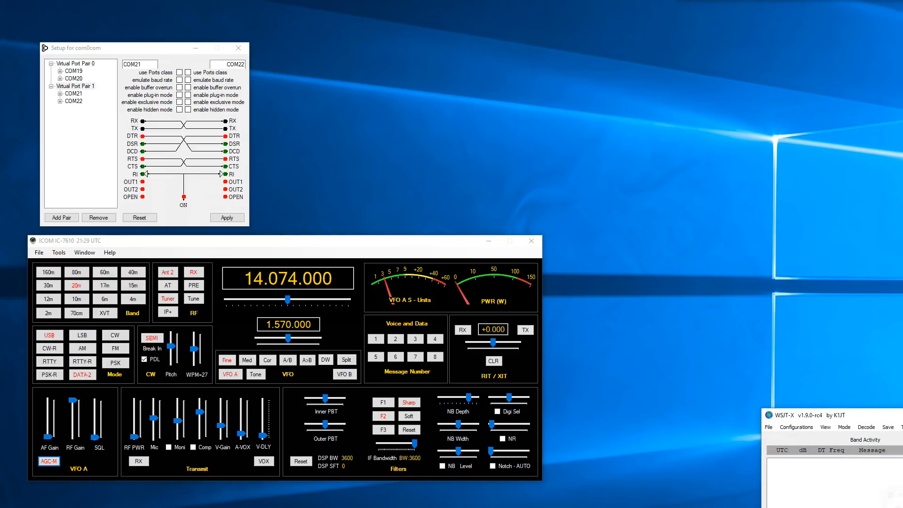
# Switch to WSJT-X, move its window fully into view and open its radio settings
pyautogui.moveTo(902, 420); pyautogui.dragTo(681, 51)
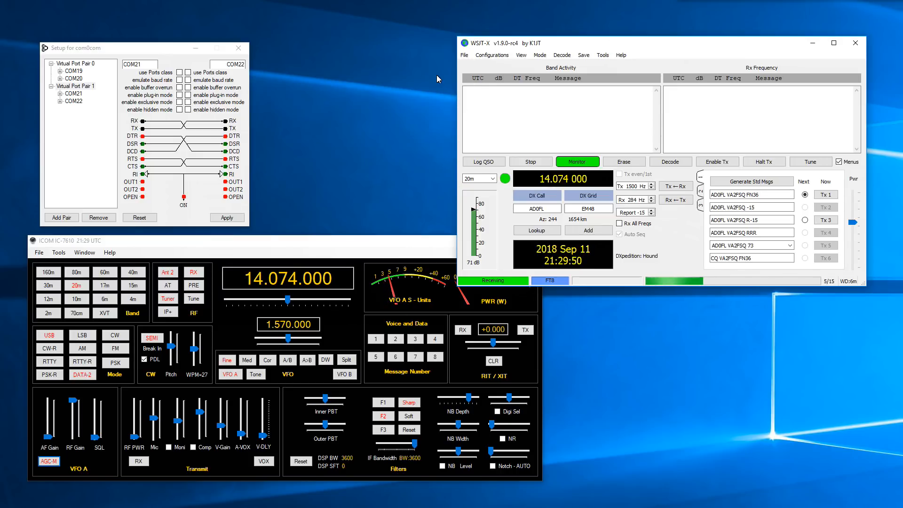
pyautogui.click(465, 56)
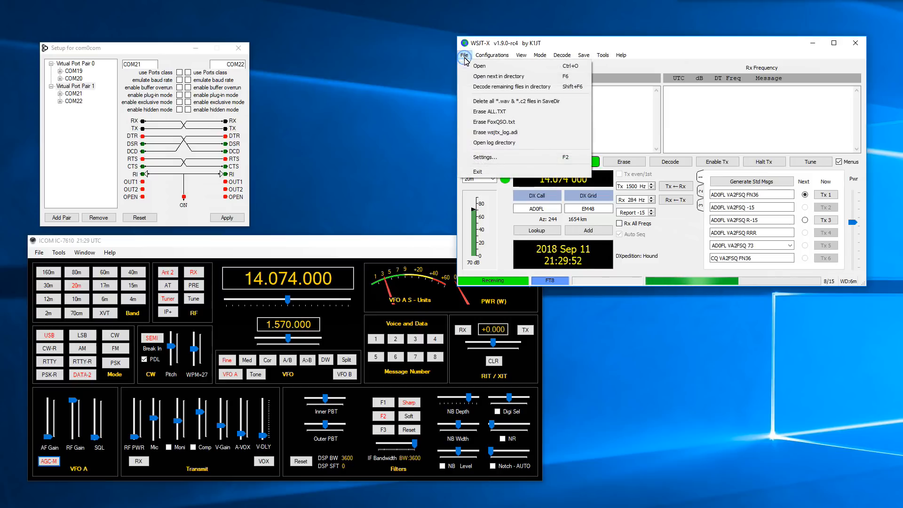
pyautogui.click(482, 158)
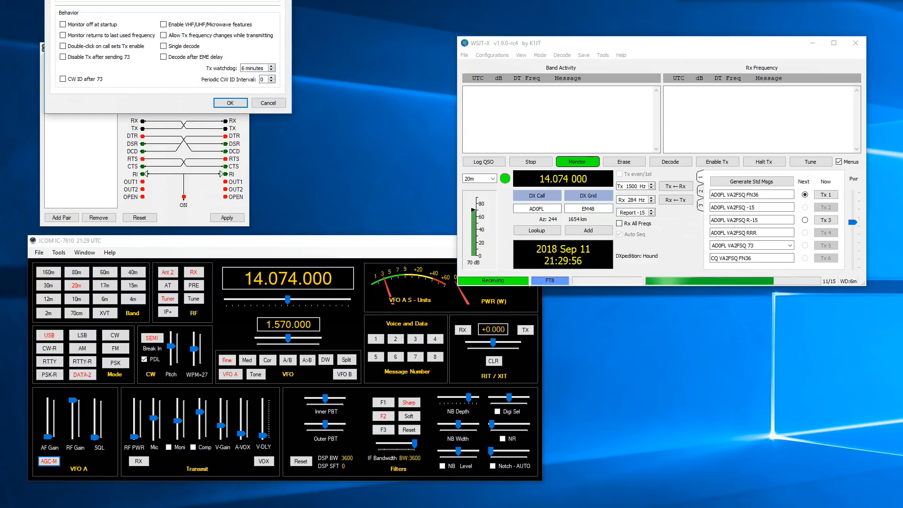
pyautogui.moveTo(183, 0); pyautogui.dragTo(447, 89)
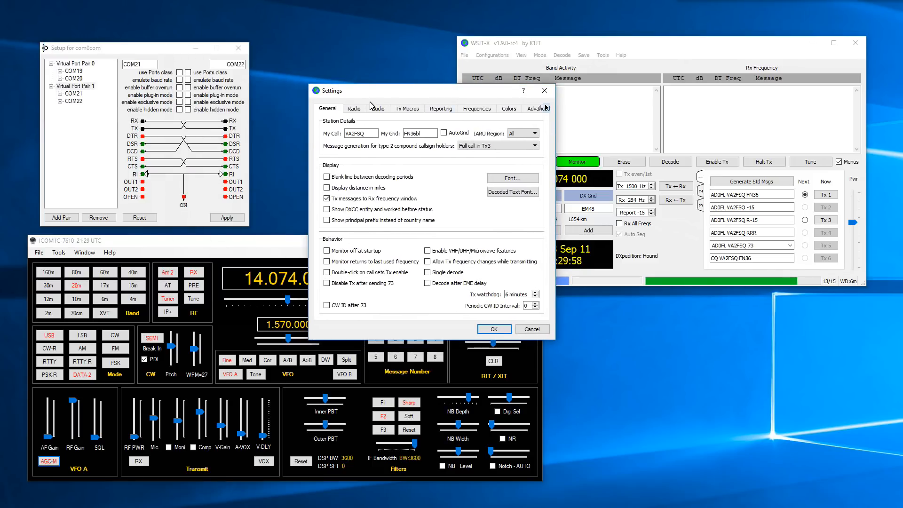
pyautogui.click(353, 109)
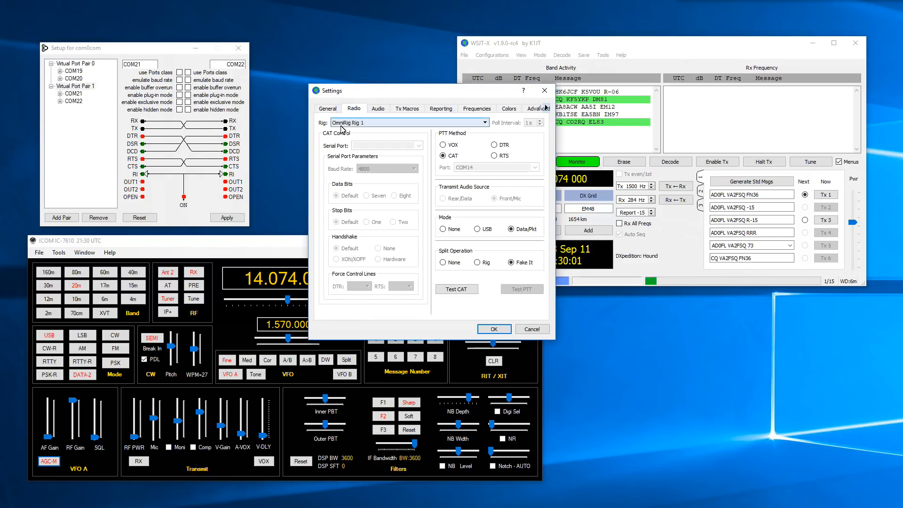
# Examine the Kenwood and Icom entries in the rig list, keep OmniRig Rig 1 selected and accept the settings
pyautogui.click(486, 123)
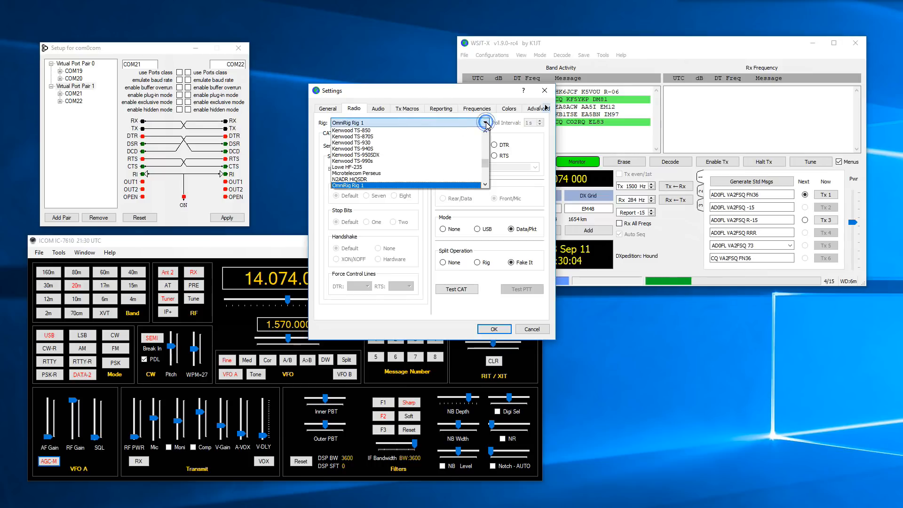
pyautogui.scroll(5, 487, 141)
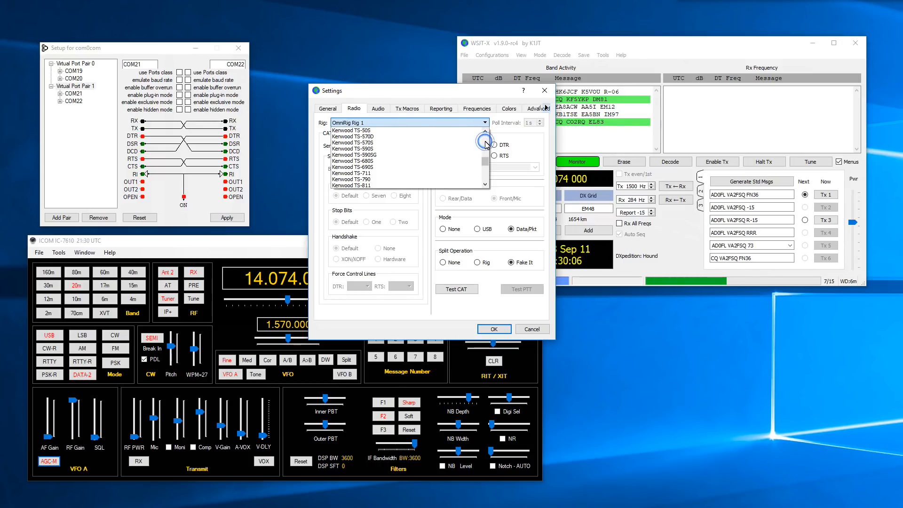
pyautogui.scroll(-10, 485, 174)
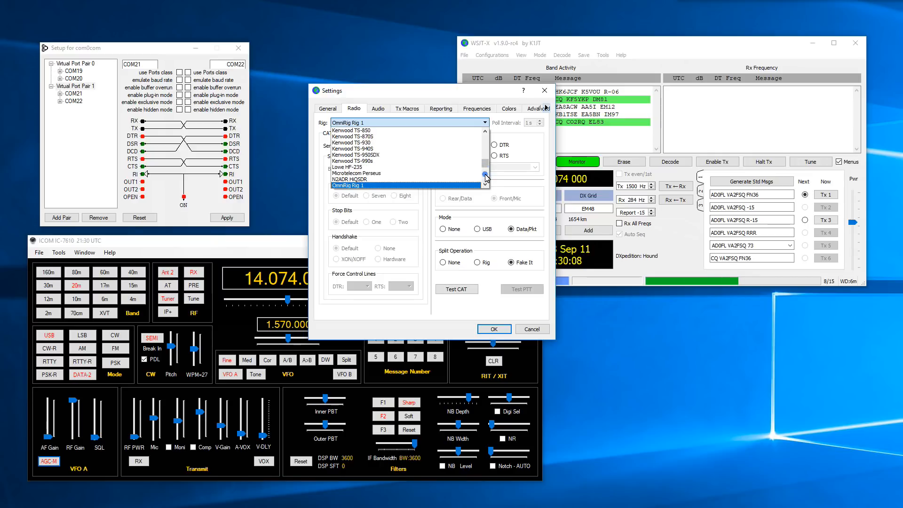
pyautogui.moveTo(486, 168); pyautogui.dragTo(487, 155)
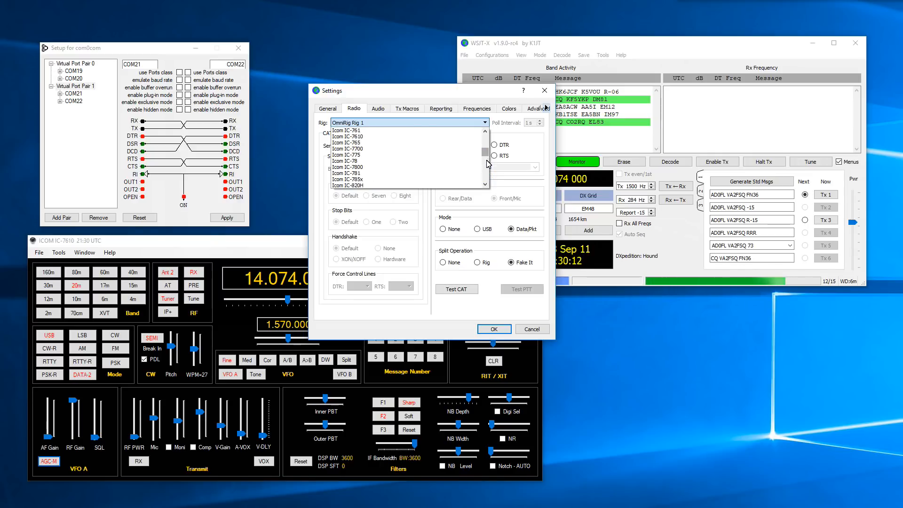
pyautogui.click(550, 140)
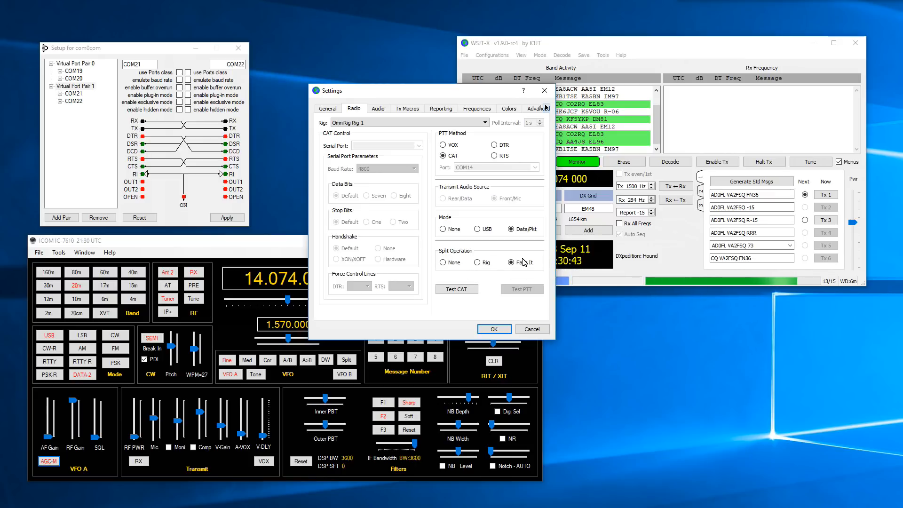
pyautogui.click(485, 331)
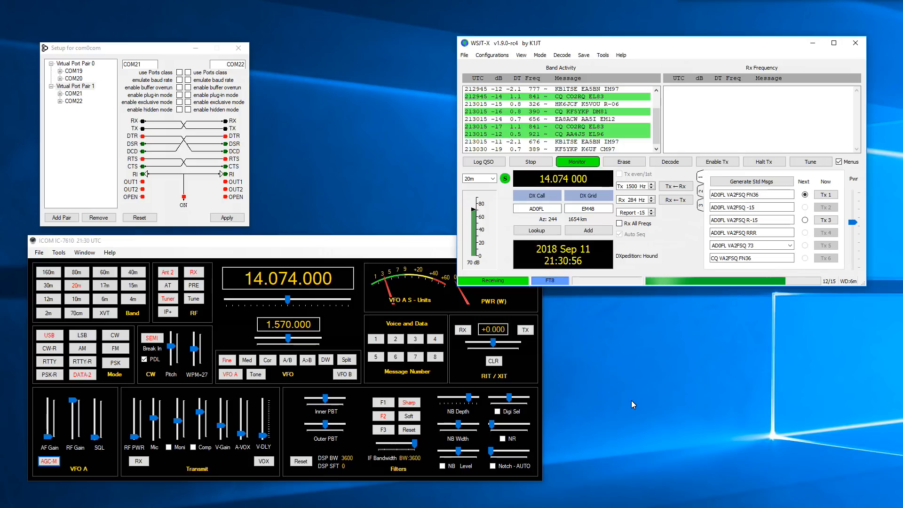
# Close the com0com setup window and open the WSJT-X audio settings
pyautogui.click(238, 48)
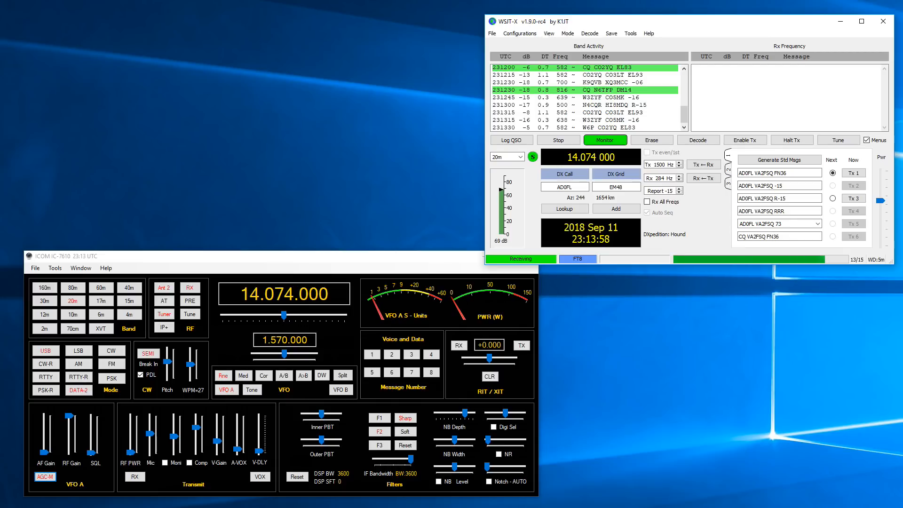
pyautogui.click(492, 34)
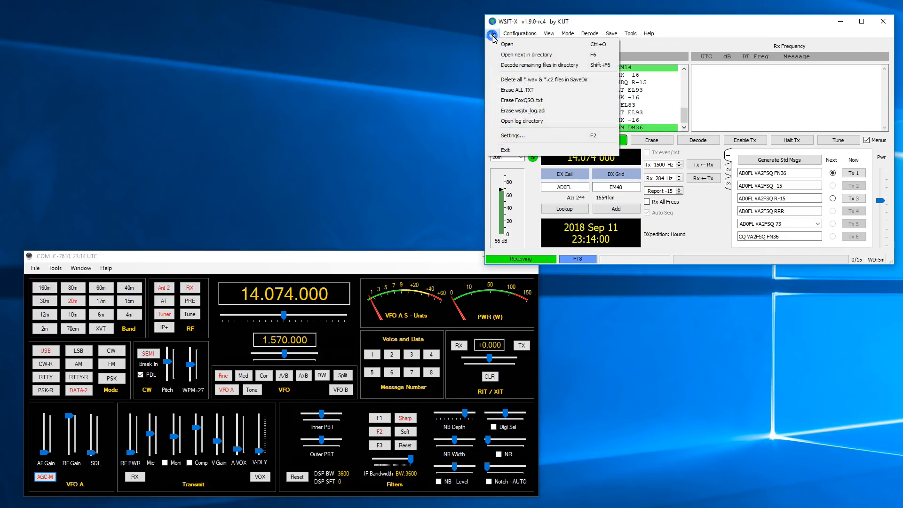
pyautogui.click(538, 136)
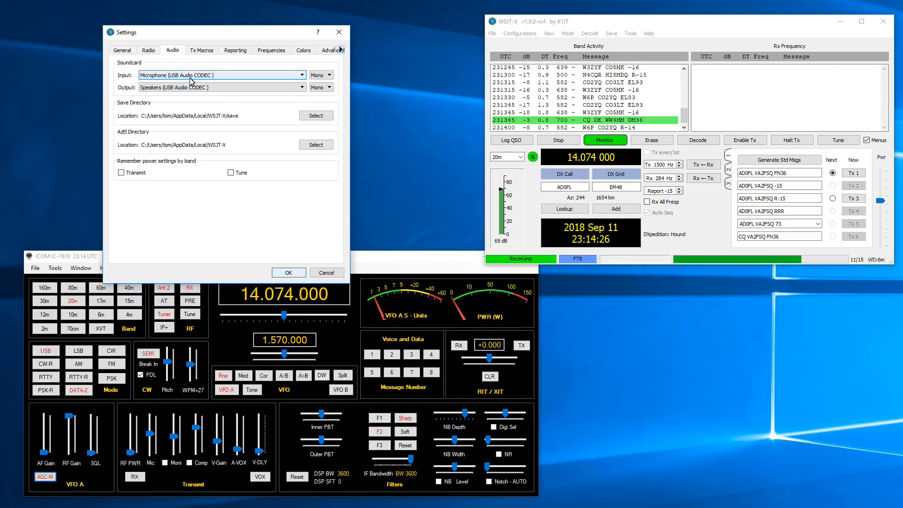
# Keep Microphone (USB Audio CODEC) as the soundcard input and accept the WSJT-X settings
pyautogui.click(69, 258)
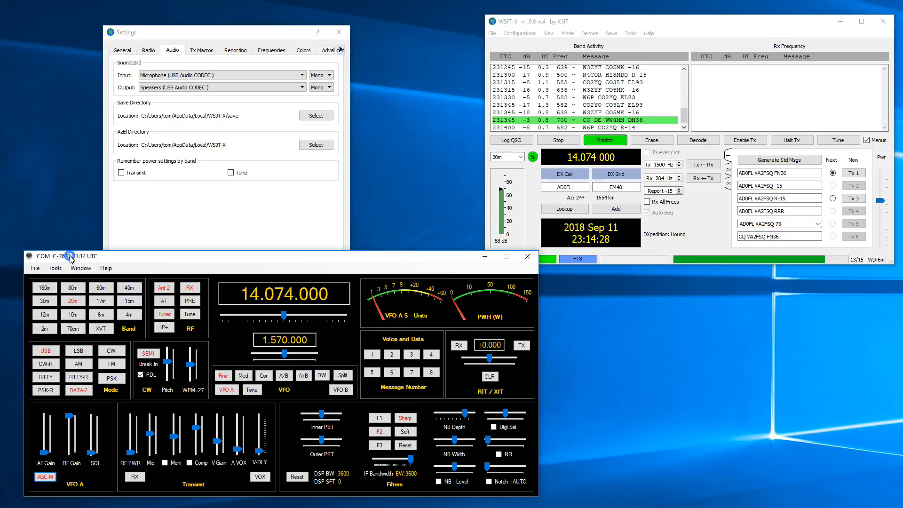
pyautogui.click(302, 75)
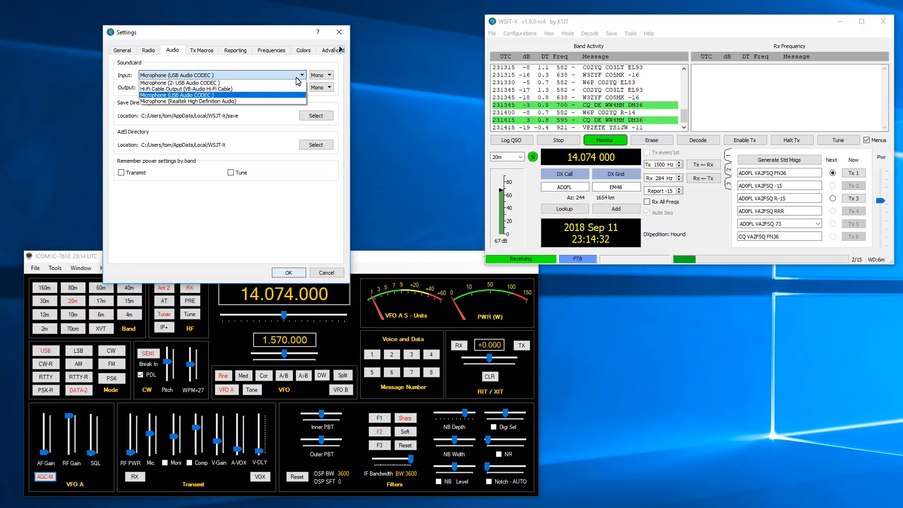
pyautogui.click(198, 94)
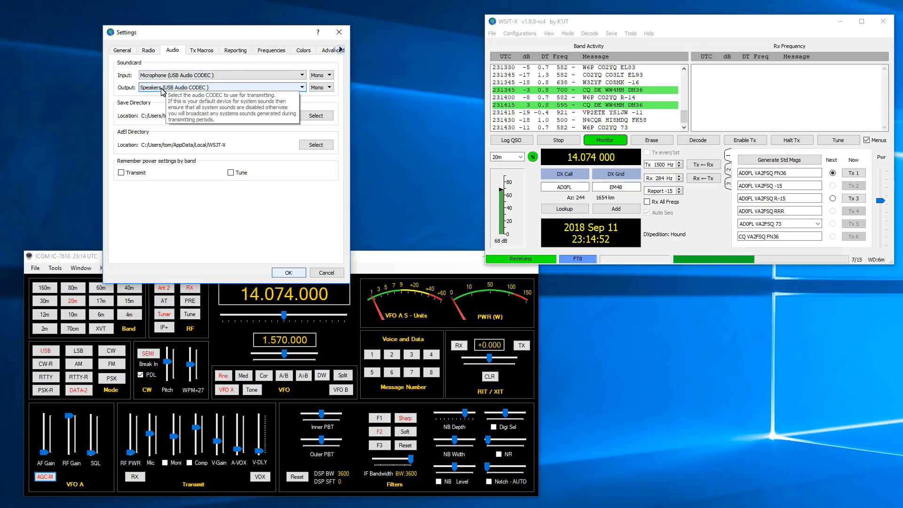
pyautogui.click(297, 276)
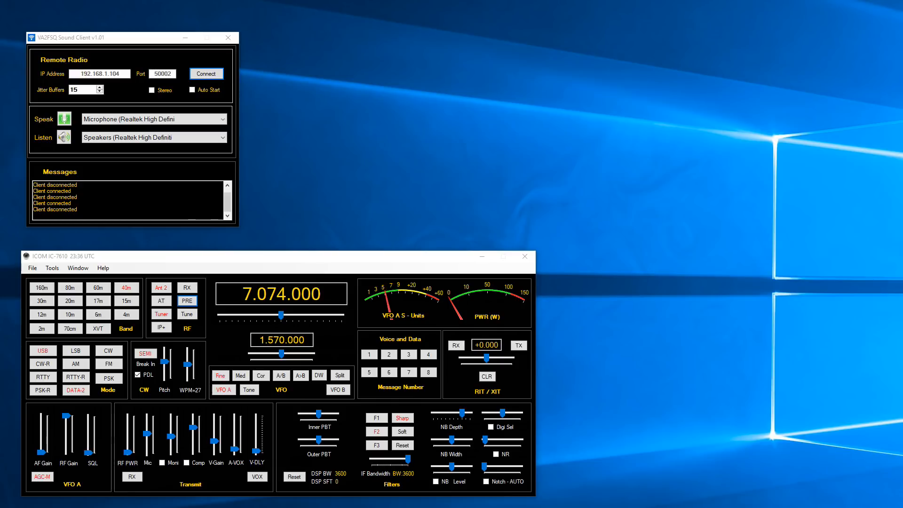
# Connect the VA2FSQ Sound Client to the remote radio, check the listening level and disconnect it
pyautogui.click(231, 257)
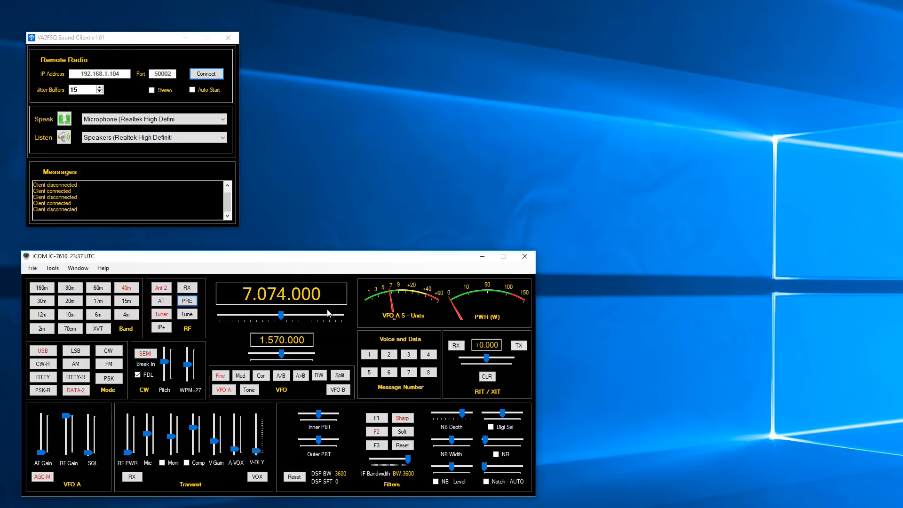
pyautogui.click(206, 73)
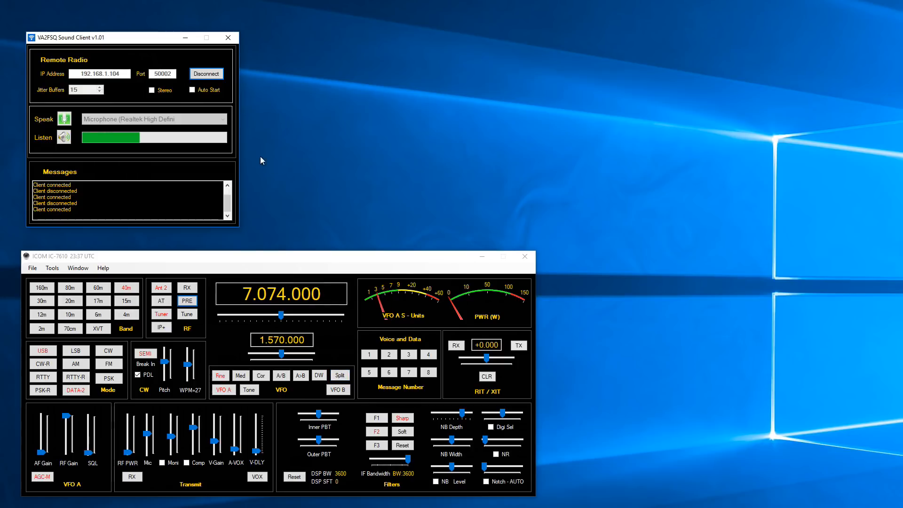
pyautogui.click(218, 74)
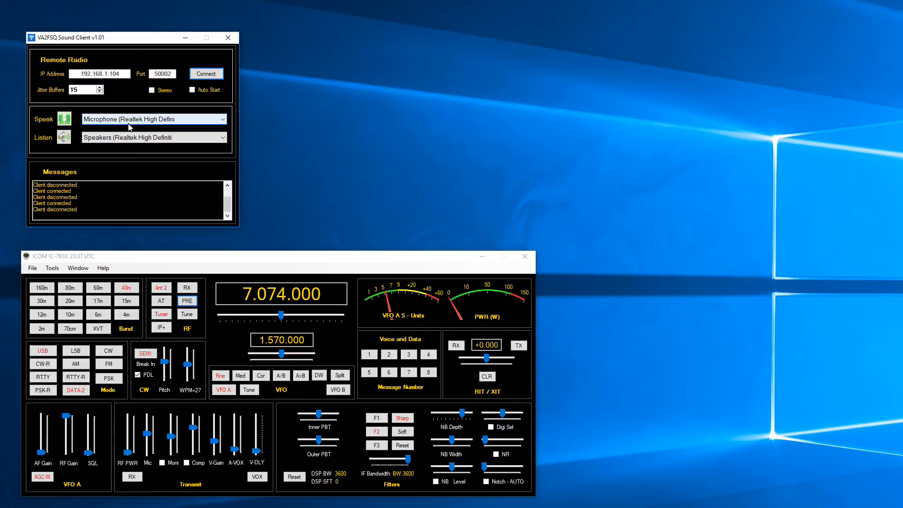
# Read the Virtual Audio Cable section on page 44 of Win4IcomSuite-Manual.pdf and close the manual
pyautogui.moveTo(902, 71); pyautogui.dragTo(538, 23)
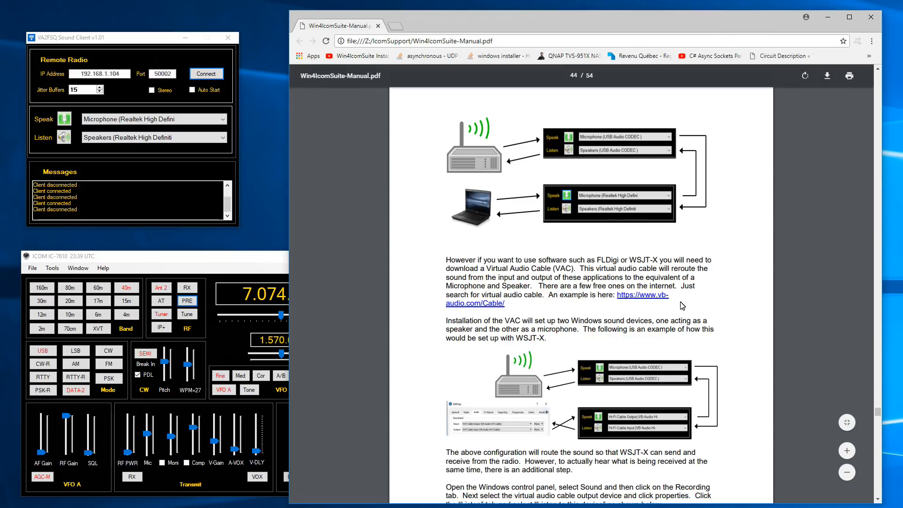
pyautogui.click(871, 17)
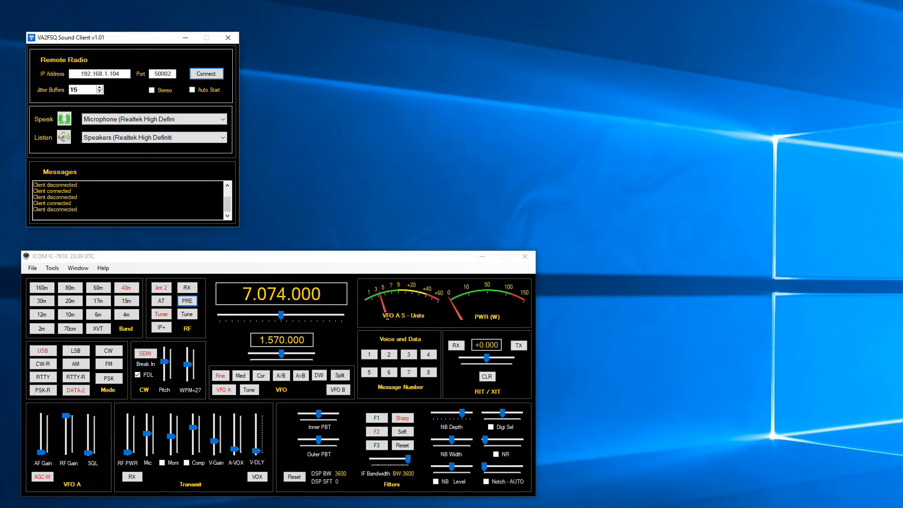
# Search the web for "virtual audio cable" in a new browser window and open the VB-Audio page
pyautogui.click(753, 507)
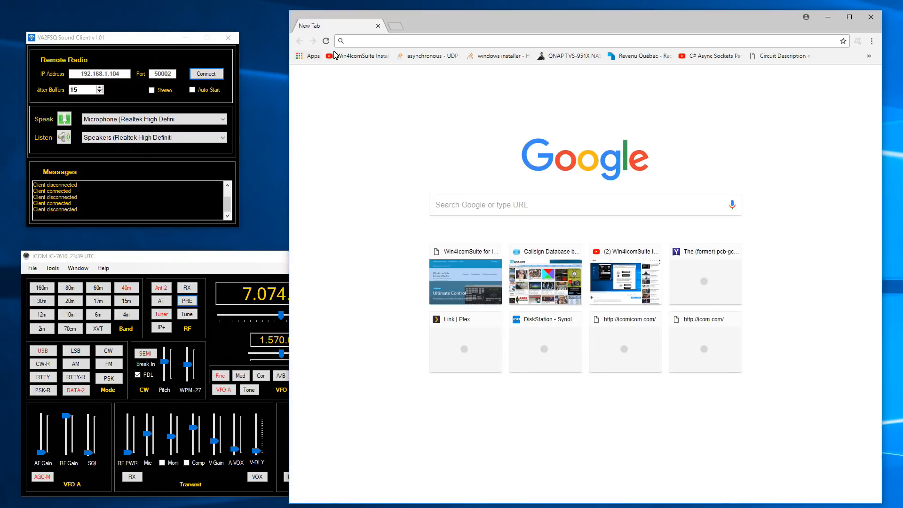
pyautogui.write('virt')
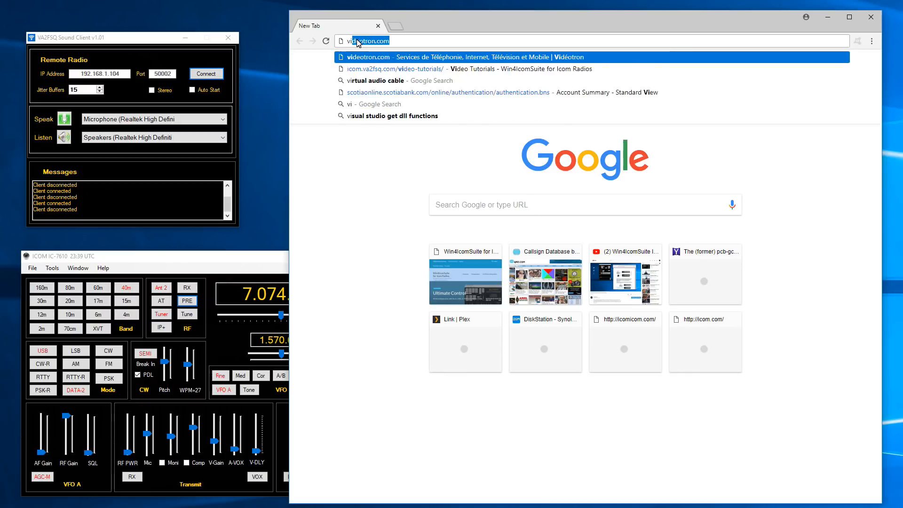
pyautogui.write('ual au')
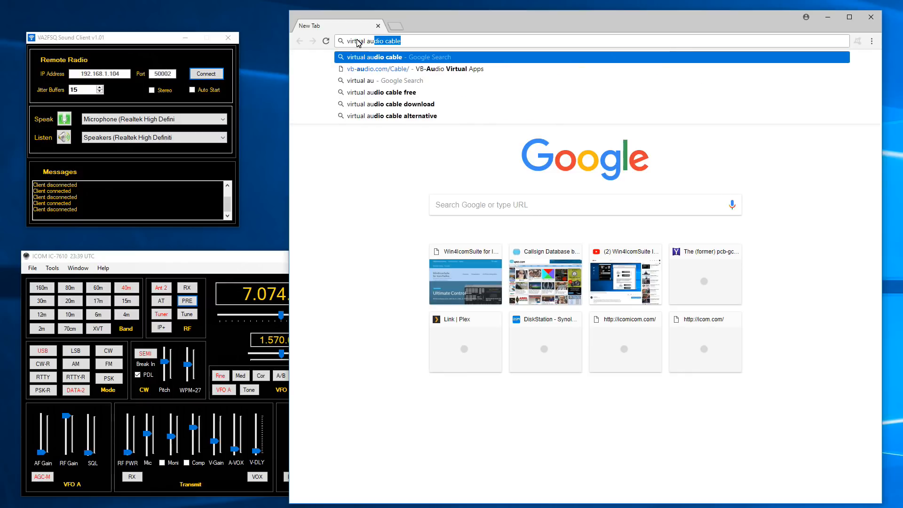
pyautogui.write('dio cable')
pyautogui.press('Return')
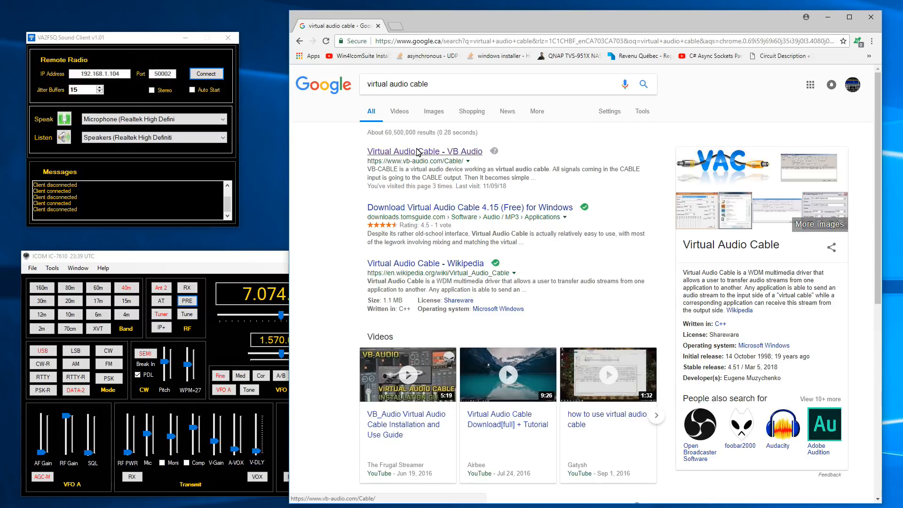
pyautogui.click(416, 152)
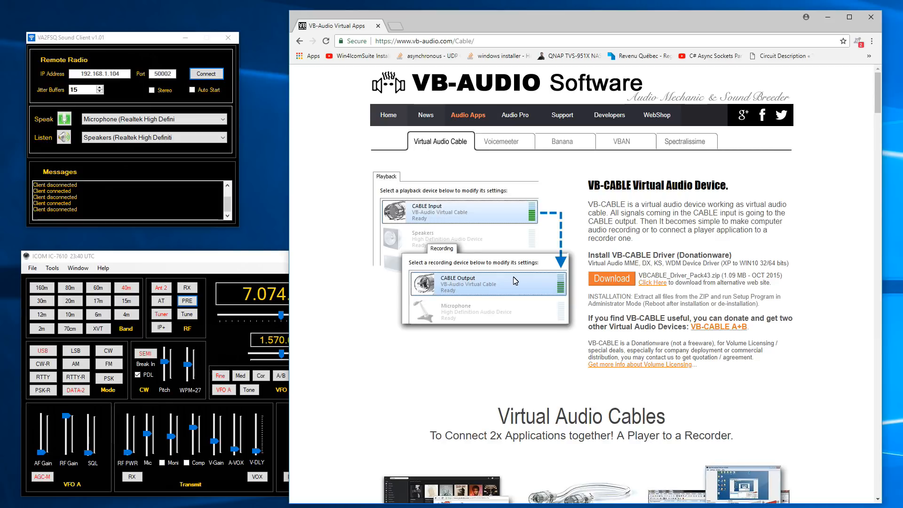
# Close the VB-Audio browser window and accept the WSJT-X release-candidate notice
pyautogui.click(871, 16)
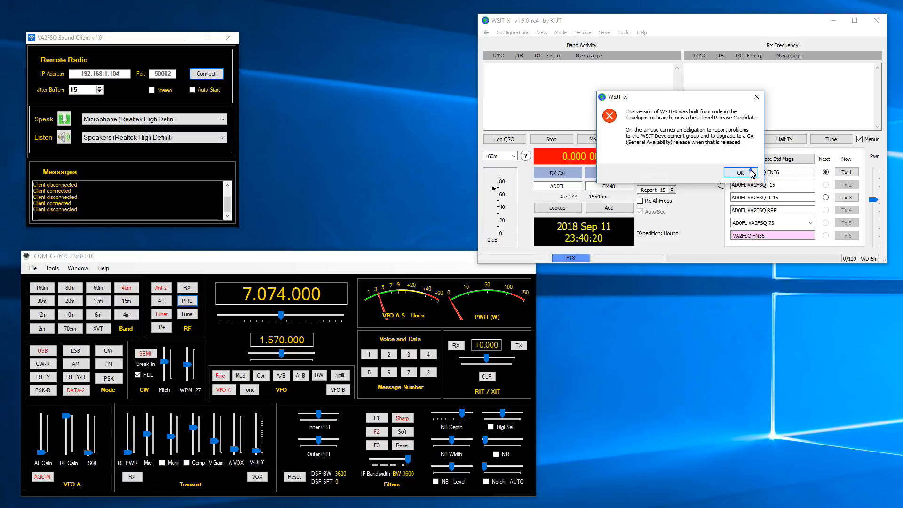
pyautogui.click(736, 173)
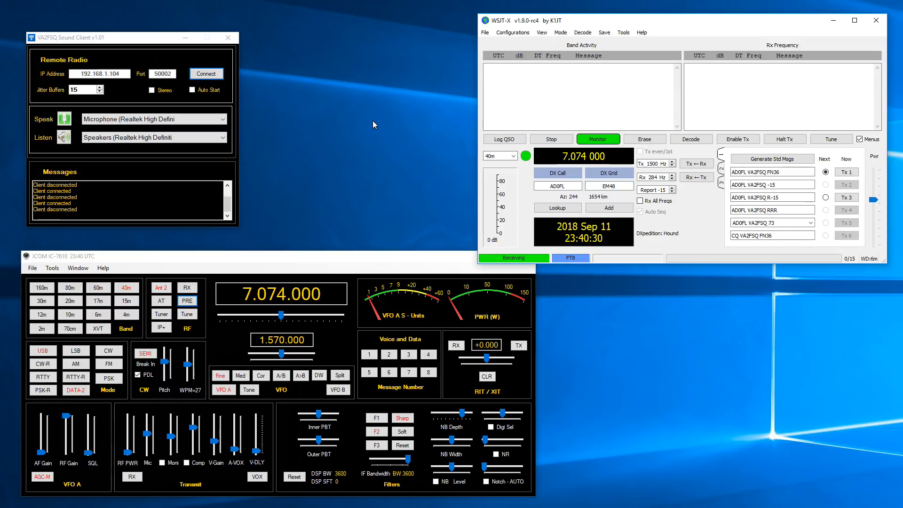
# In the VA2FSQ Sound Client, set the Speak device to Hi-Fi Cable Output and the Listen device to Hi-Fi Cable Input
pyautogui.click(223, 122)
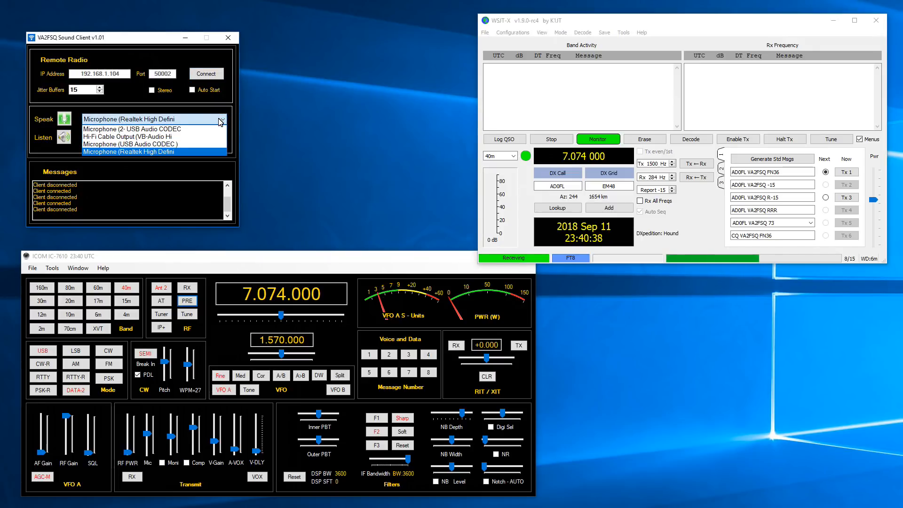
pyautogui.click(125, 137)
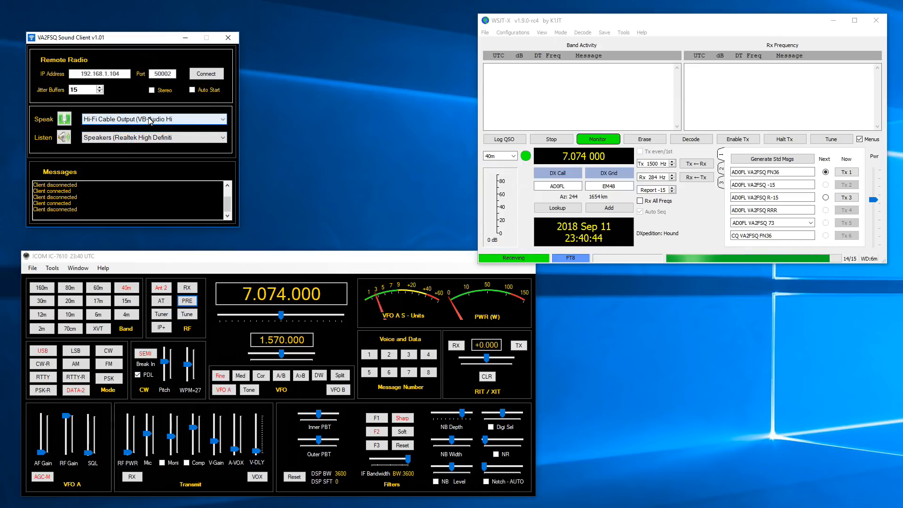
pyautogui.click(220, 138)
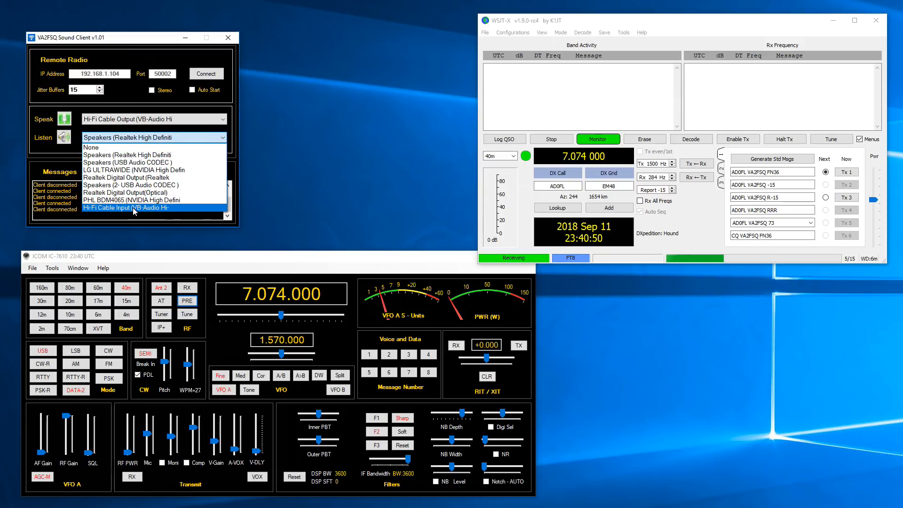
pyautogui.click(147, 208)
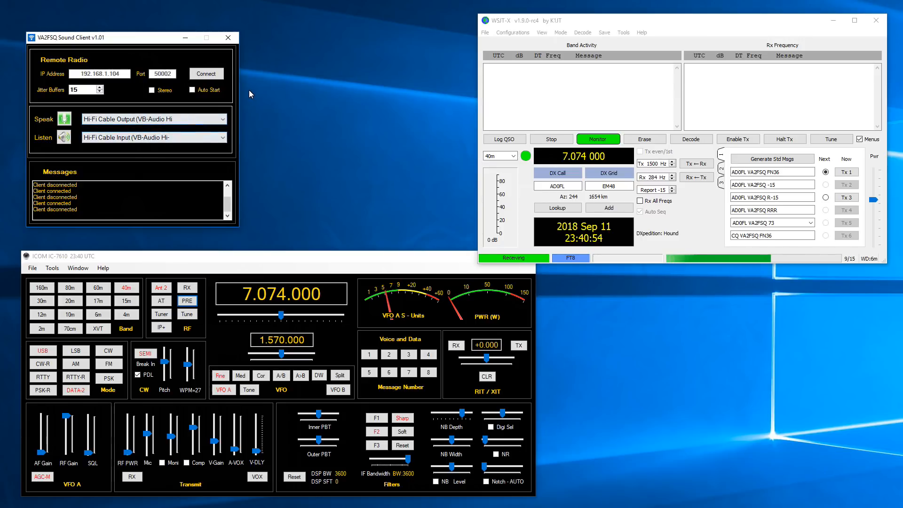
# In the WSJT-X audio settings, select Hi-Fi Cable Output as soundcard input and Hi-Fi Cable Input as output, and accept the settings
pyautogui.click(485, 33)
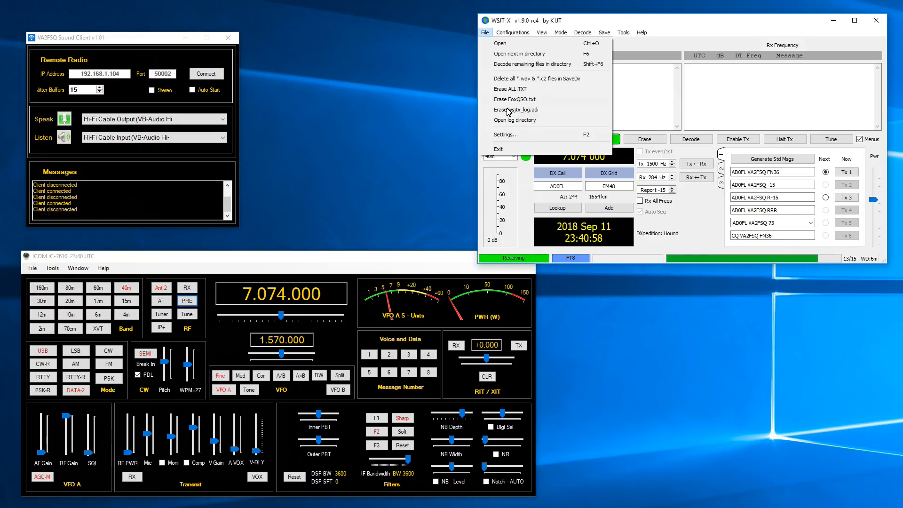
pyautogui.click(508, 135)
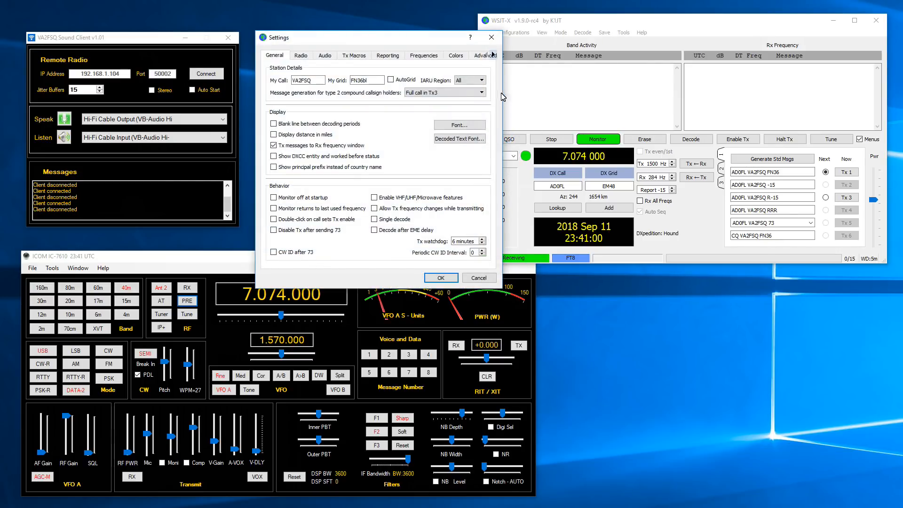
pyautogui.click(325, 55)
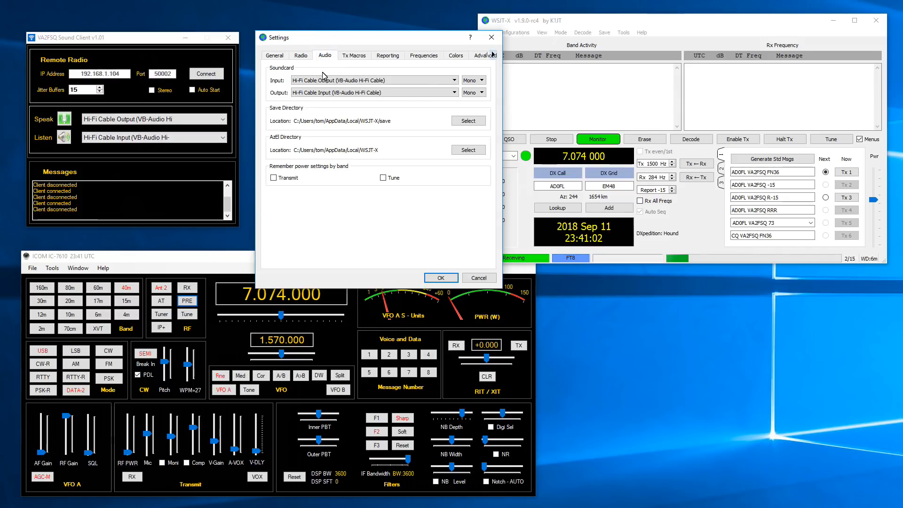
pyautogui.click(416, 82)
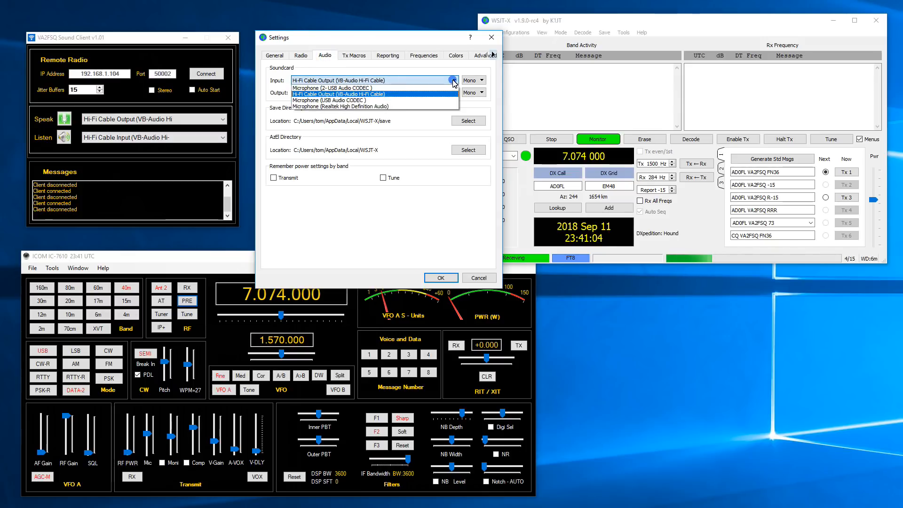
pyautogui.click(324, 94)
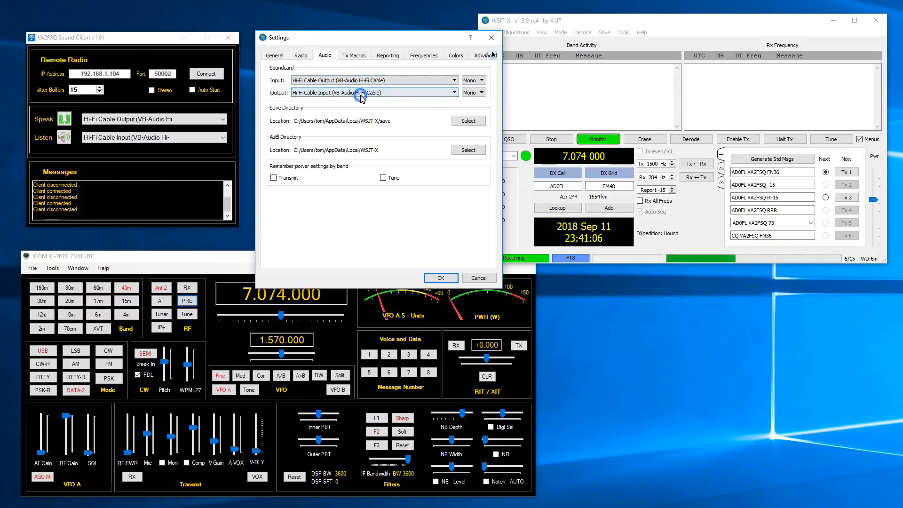
pyautogui.click(453, 93)
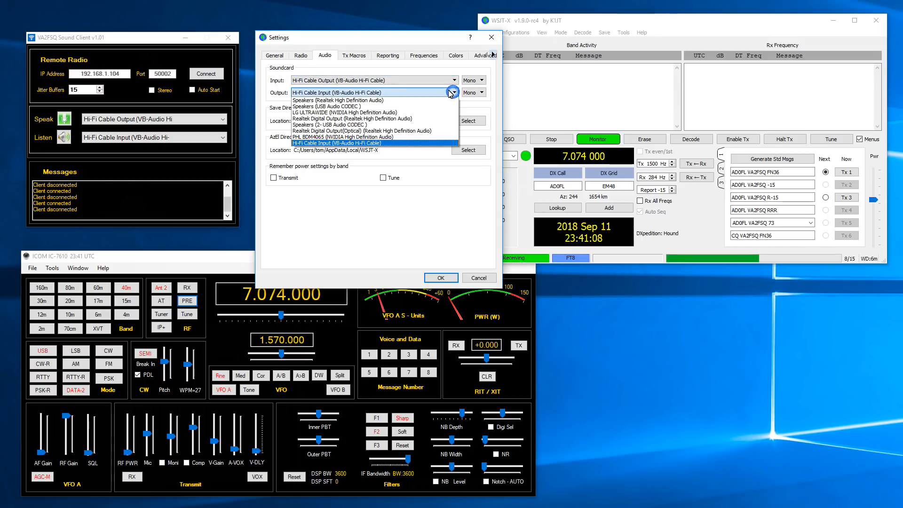
pyautogui.click(361, 144)
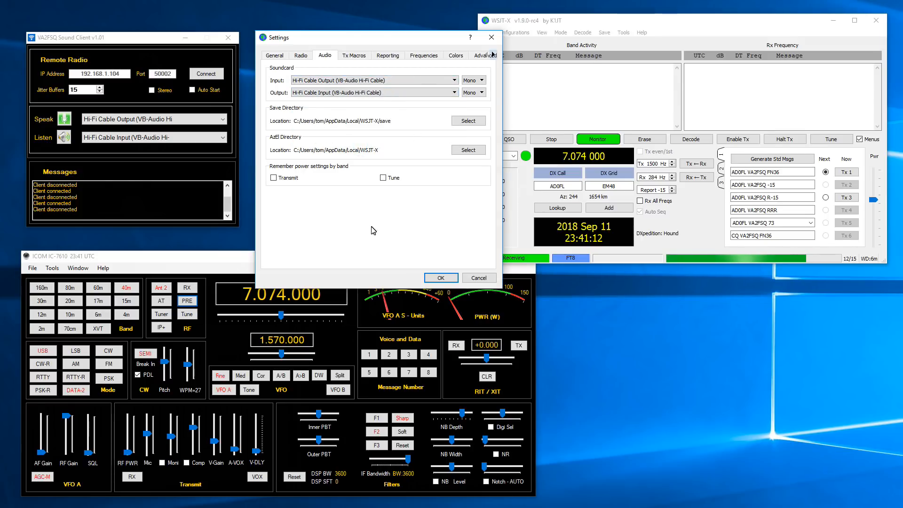
pyautogui.click(435, 278)
# Connect the VA2FSQ Sound Client to the remote radio through the virtual cable devices
pyautogui.click(207, 74)
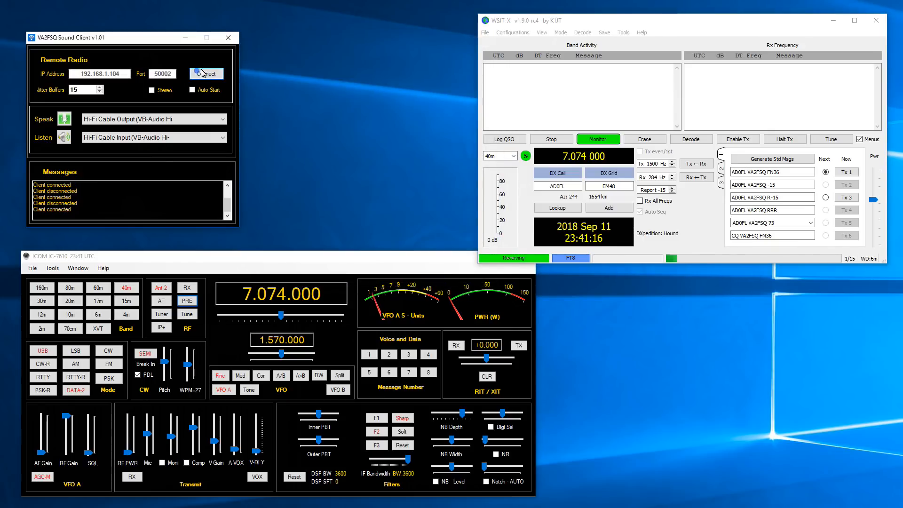